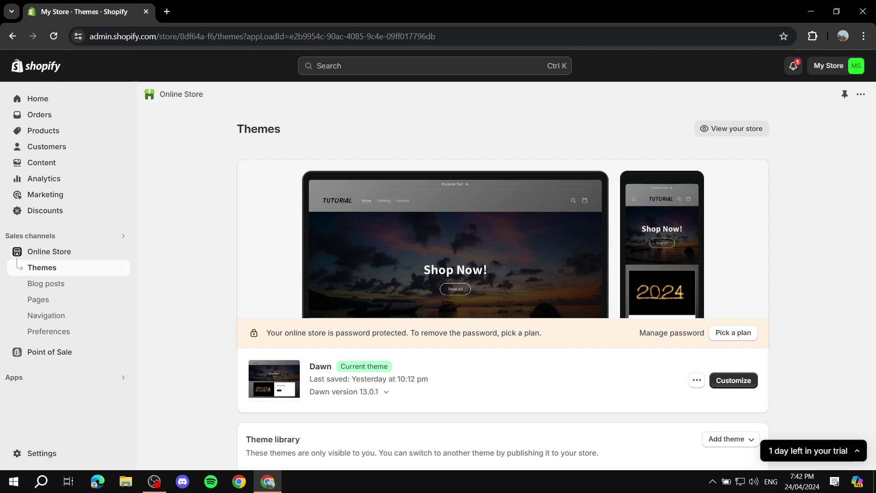
Open the Shopify App Store from the recommended apps list.
{"action": "left_click", "coordinate": [14, 377]}
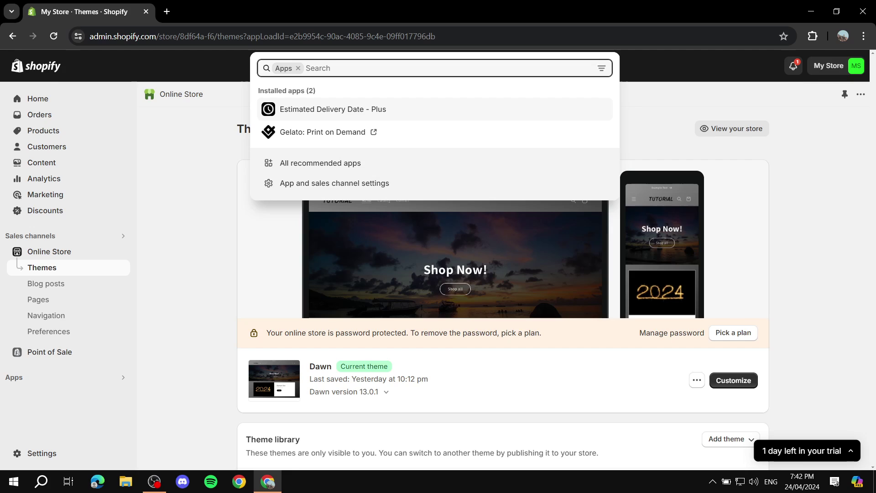
{"action": "left_click", "coordinate": [319, 163]}
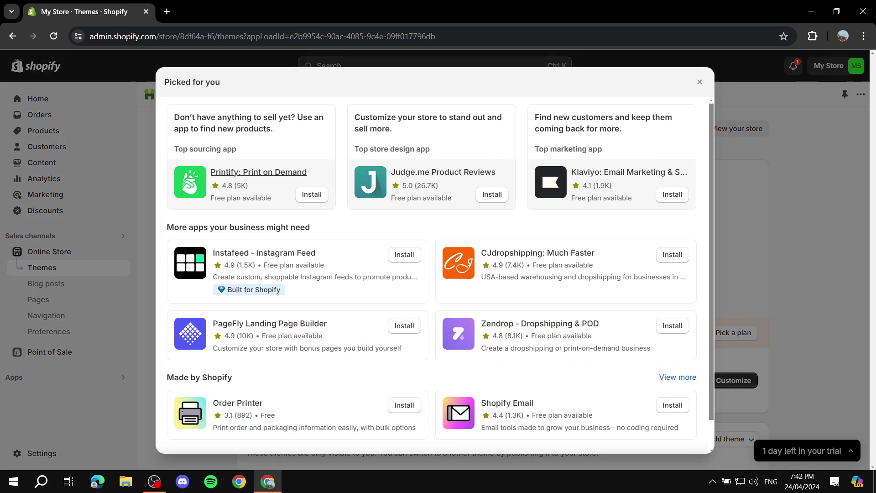
{"action": "scroll", "coordinate": [432, 263], "scroll_direction": "down", "scroll_amount": 1}
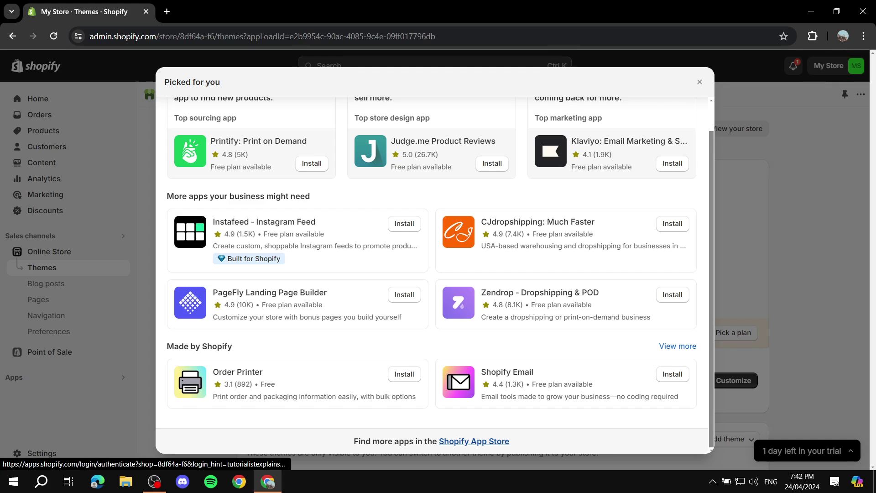
{"action": "left_click", "coordinate": [474, 441]}
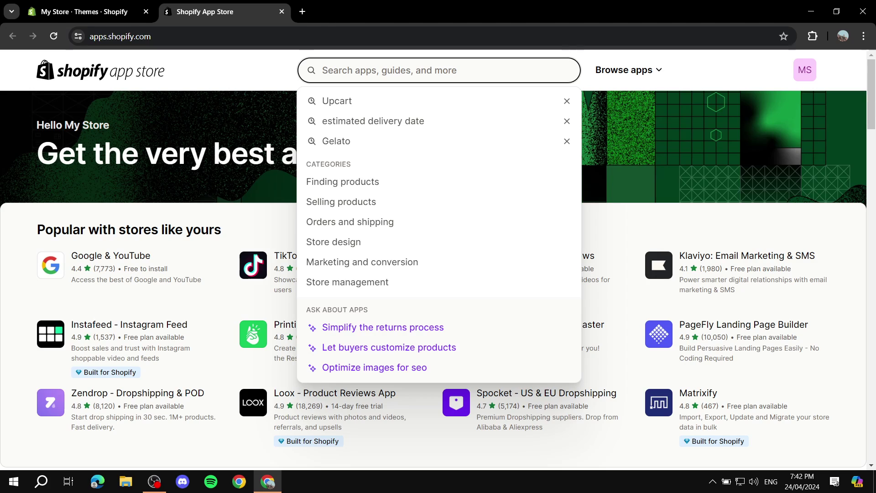
Search the app store for "Upcart" and open the UpCart—Cart Drawer Cart Upsell listing.
{"action": "type", "text": "Upcart"}
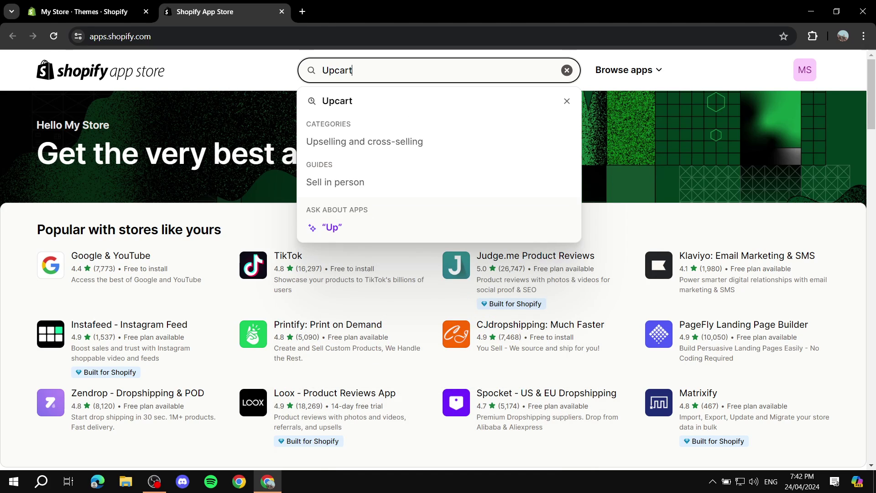
{"action": "key", "text": "Return"}
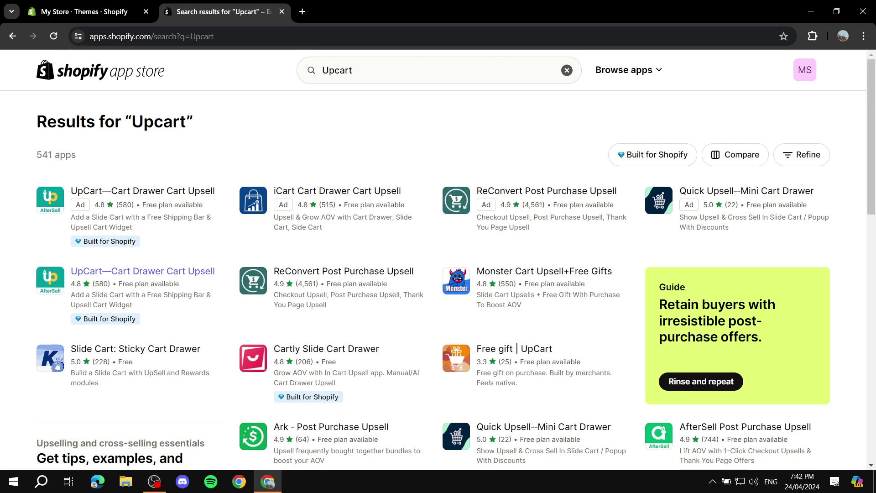
{"action": "left_click", "coordinate": [142, 271]}
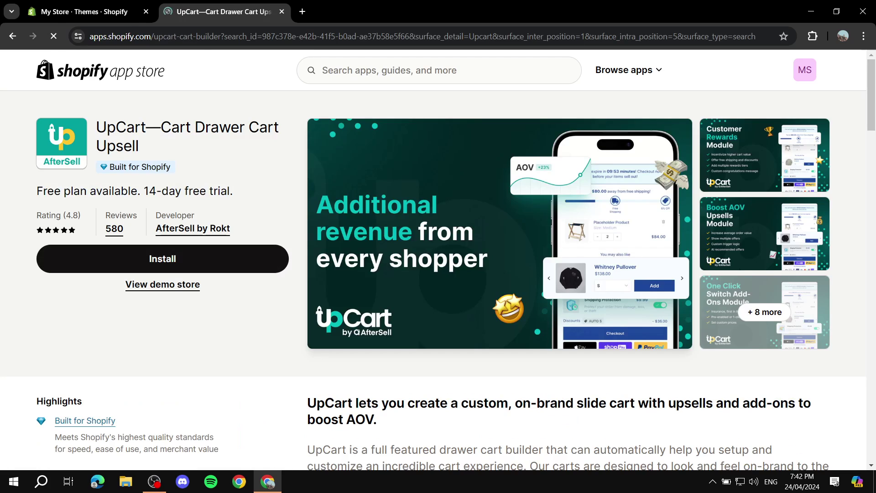
Examine the UpCart listing's description and pricing plans, focusing on the monthly price of the 0-50 orders plan.
{"action": "scroll", "coordinate": [438, 281], "scroll_direction": "down", "scroll_amount": 5}
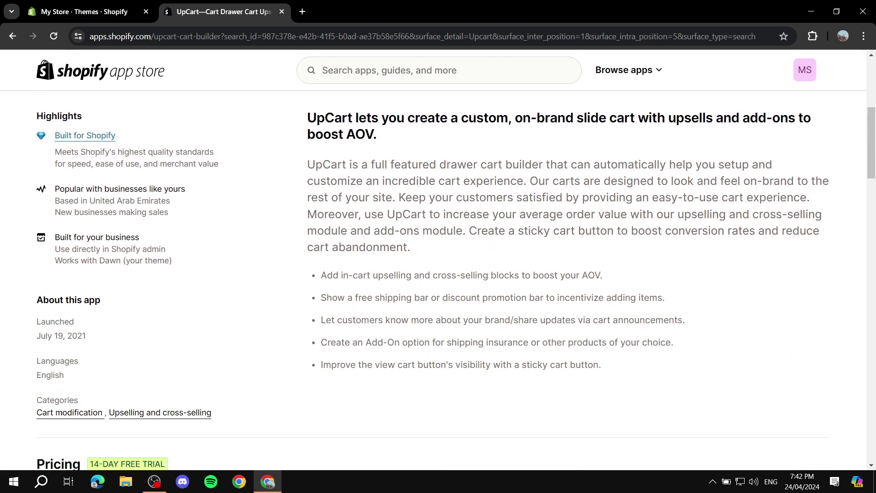
{"action": "scroll", "coordinate": [438, 281], "scroll_direction": "down", "scroll_amount": 4}
{"action": "scroll", "coordinate": [438, 281], "scroll_direction": "down", "scroll_amount": 1}
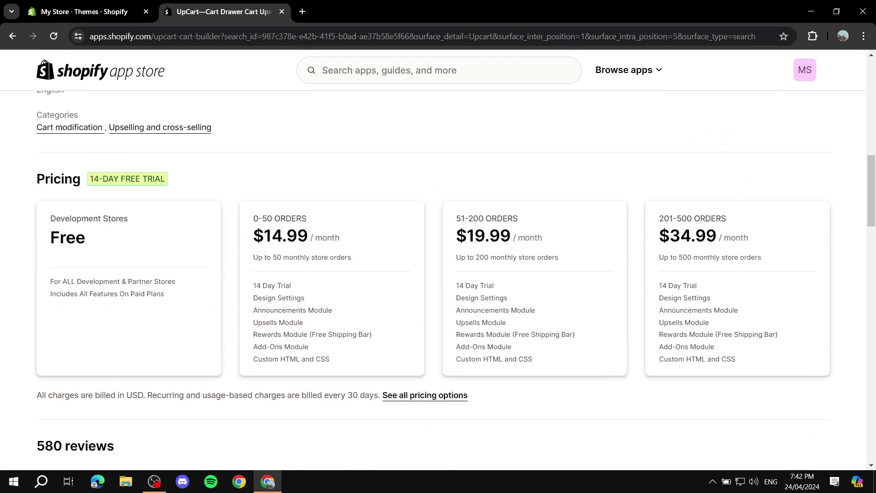
{"action": "left_click_drag", "start_coordinate": [254, 236], "coordinate": [339, 238]}
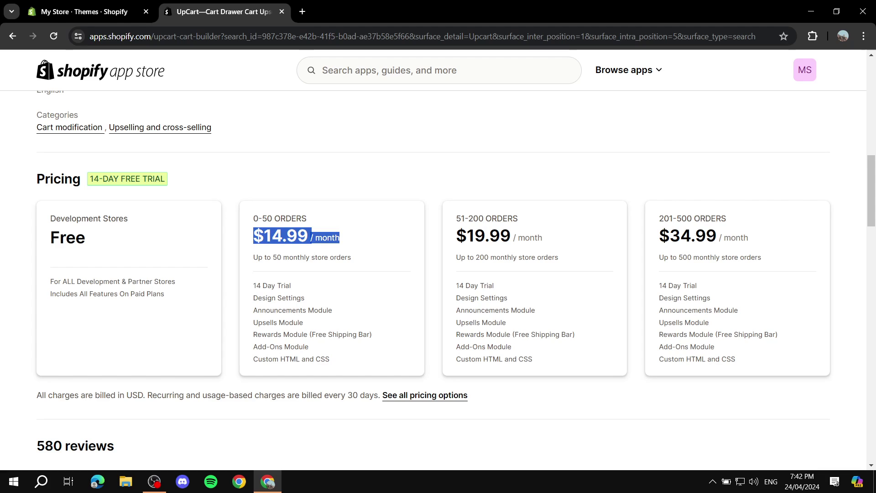
{"action": "left_click", "coordinate": [340, 238]}
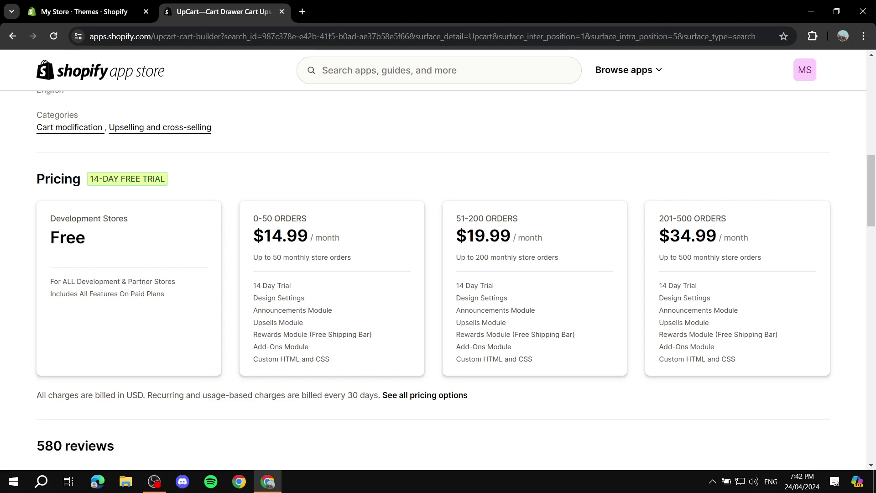
{"action": "left_click_drag", "start_coordinate": [254, 218], "coordinate": [307, 219]}
{"action": "left_click", "coordinate": [307, 218]}
{"action": "left_click_drag", "start_coordinate": [253, 219], "coordinate": [306, 219]}
{"action": "left_click", "coordinate": [307, 219]}
{"action": "left_click_drag", "start_coordinate": [253, 236], "coordinate": [339, 237]}
{"action": "left_click", "coordinate": [339, 237]}
{"action": "scroll", "coordinate": [438, 274], "scroll_direction": "up", "scroll_amount": 6}
{"action": "scroll", "coordinate": [438, 274], "scroll_direction": "down", "scroll_amount": 6}
{"action": "scroll", "coordinate": [438, 274], "scroll_direction": "up", "scroll_amount": 10}
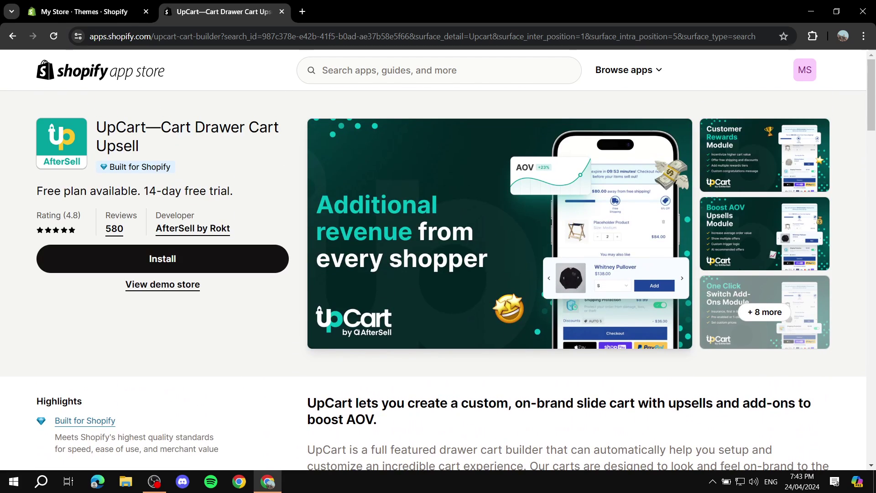
Install UpCart Cart Drawer on the store and start the Growth plan's 14-day free trial.
{"action": "left_click", "coordinate": [163, 258]}
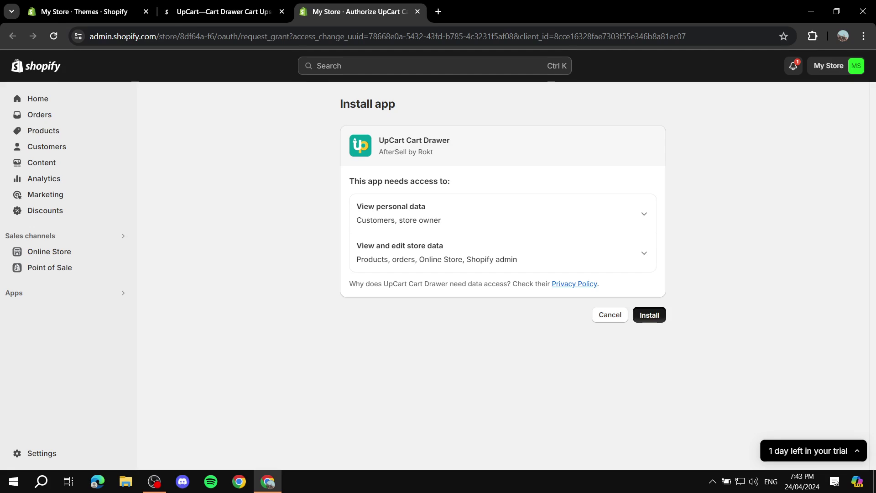
{"action": "key", "text": "Return"}
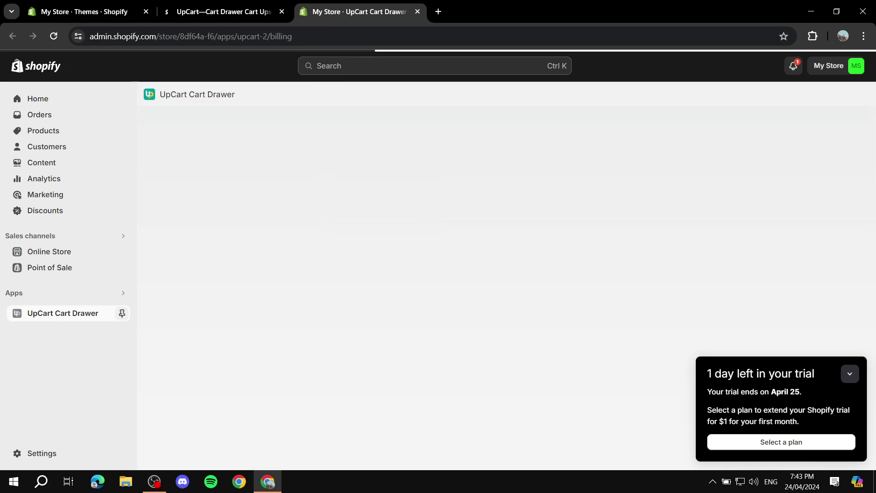
{"action": "scroll", "coordinate": [601, 288], "scroll_direction": "down", "scroll_amount": 1}
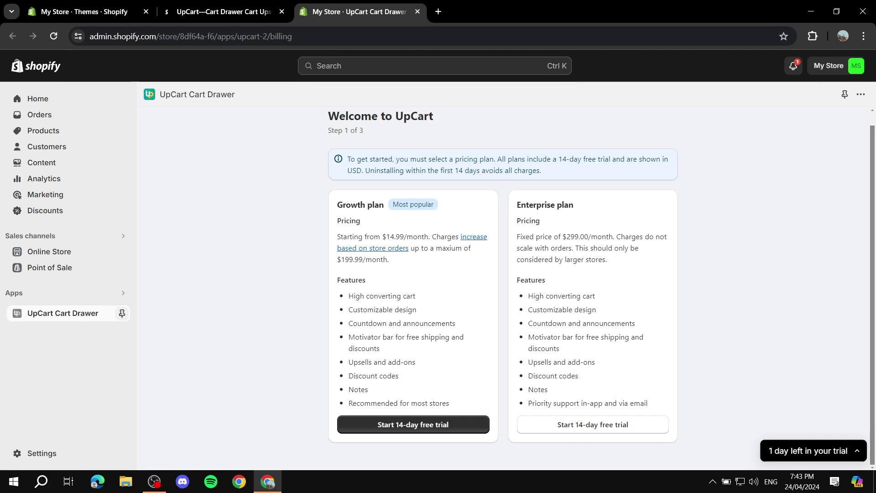
{"action": "left_click_drag", "start_coordinate": [365, 170], "coordinate": [541, 170]}
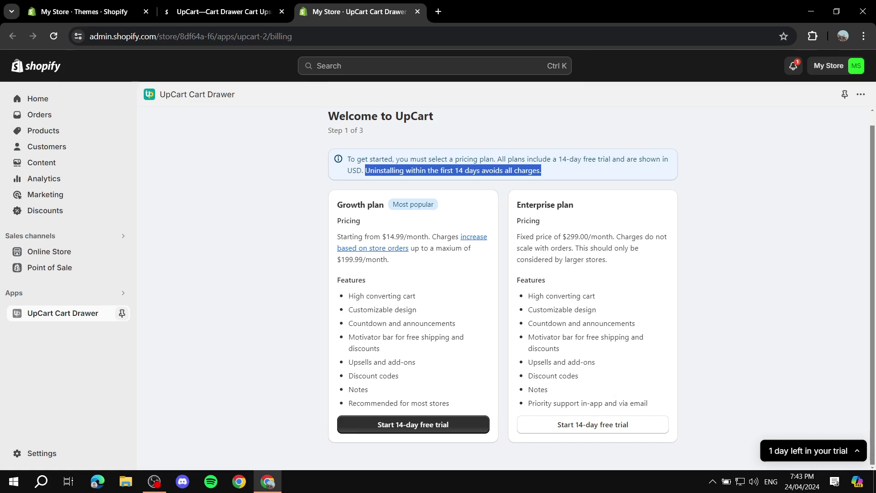
{"action": "left_click", "coordinate": [541, 170]}
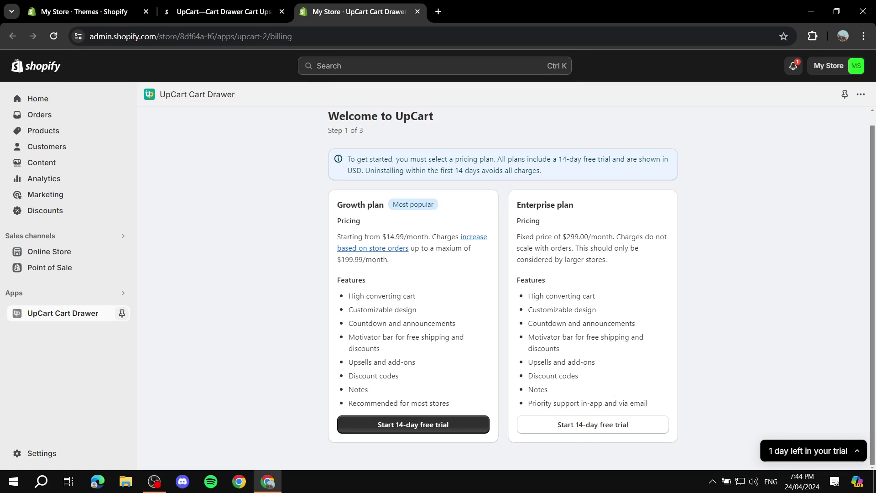
{"action": "left_click", "coordinate": [413, 424]}
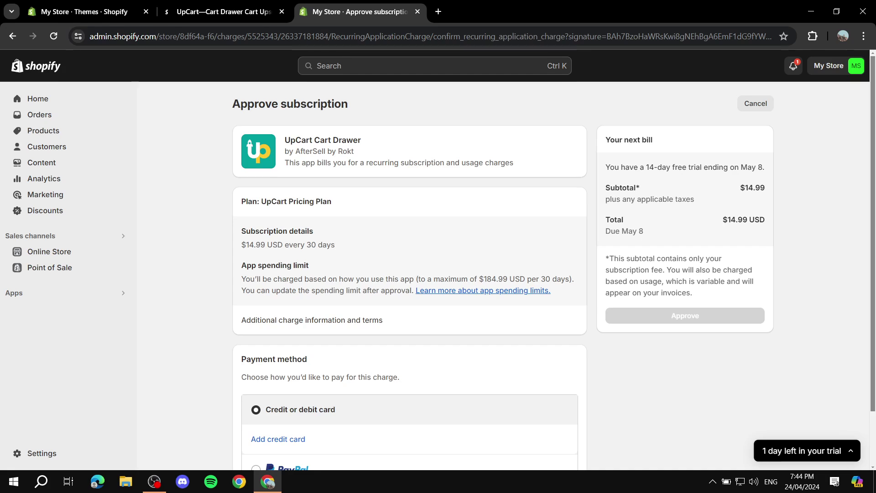
Review the UpCart subscription details, next bill and payment methods before approval.
{"action": "scroll", "coordinate": [502, 274], "scroll_direction": "down", "scroll_amount": 2}
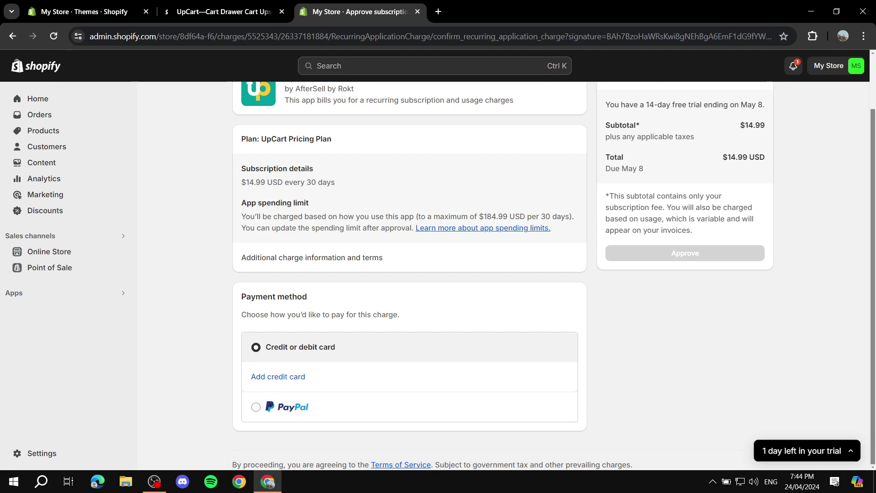
{"action": "scroll", "coordinate": [502, 273], "scroll_direction": "up", "scroll_amount": 2}
{"action": "scroll", "coordinate": [502, 274], "scroll_direction": "down", "scroll_amount": 2}
{"action": "scroll", "coordinate": [502, 274], "scroll_direction": "up", "scroll_amount": 2}
{"action": "scroll", "coordinate": [502, 273], "scroll_direction": "down", "scroll_amount": 2}
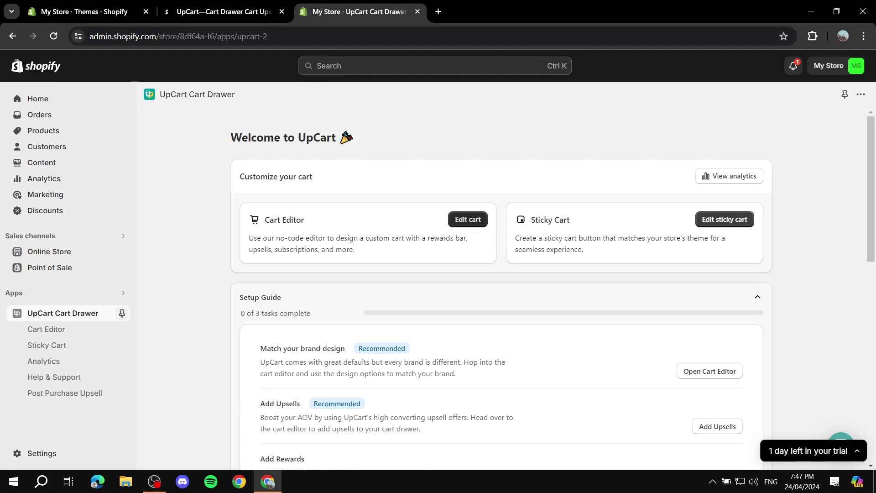
Open the cart editor from the setup guide's Activate UpCart task and try to change the cart status to Active.
{"action": "scroll", "coordinate": [502, 283], "scroll_direction": "down", "scroll_amount": 3}
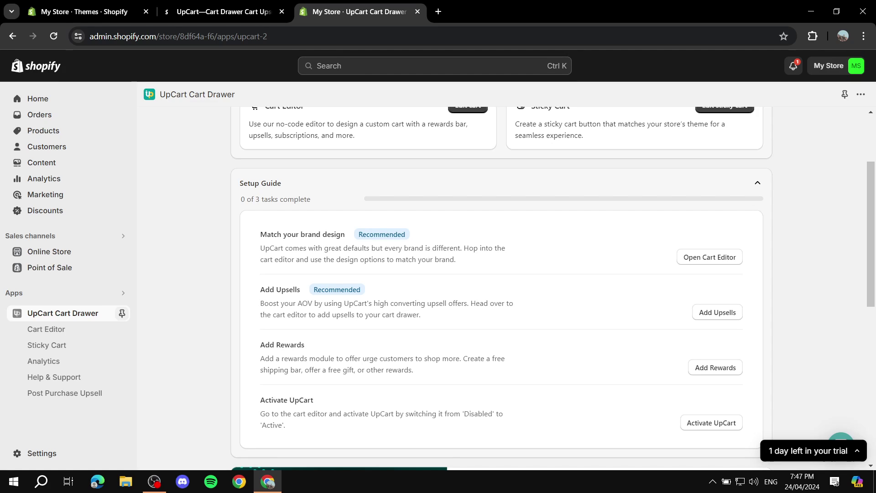
{"action": "left_click", "coordinate": [711, 422]}
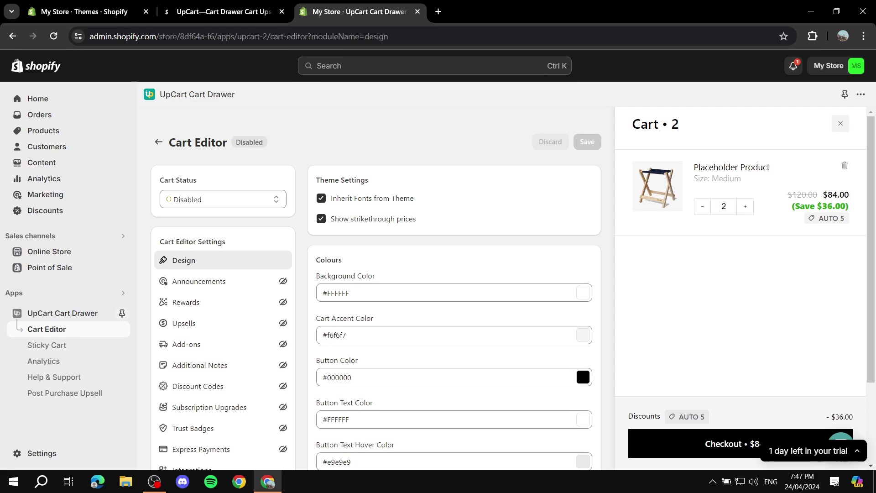
{"action": "left_click", "coordinate": [223, 199]}
{"action": "left_click", "coordinate": [223, 213]}
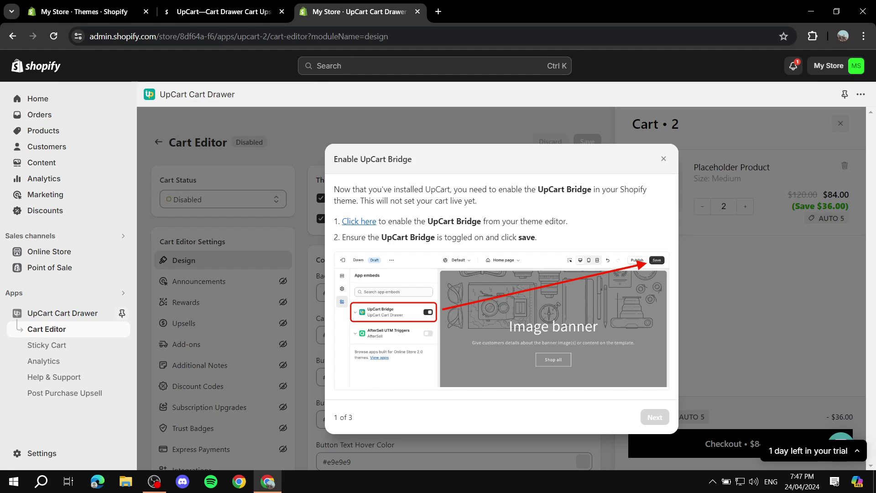
{"action": "left_click", "coordinate": [664, 158]}
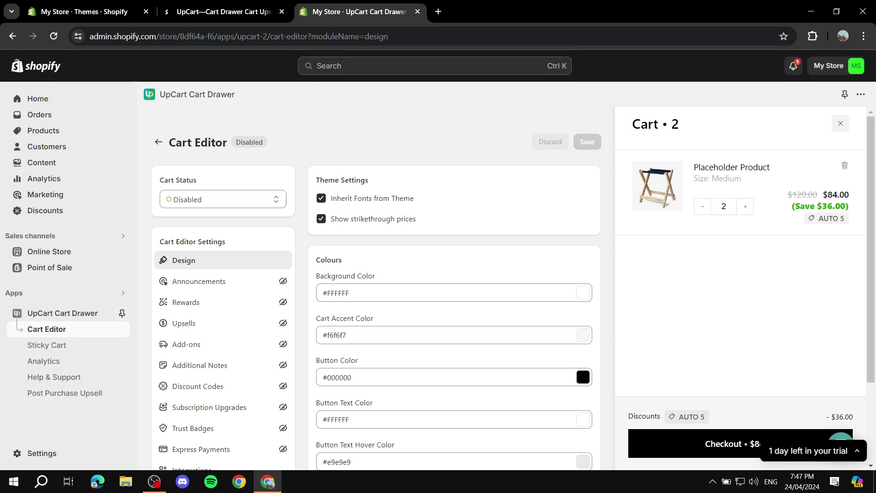
Return to the store's themes page, open the Dawn theme for customization, and close the UpCart app listing.
{"action": "left_click", "coordinate": [83, 12]}
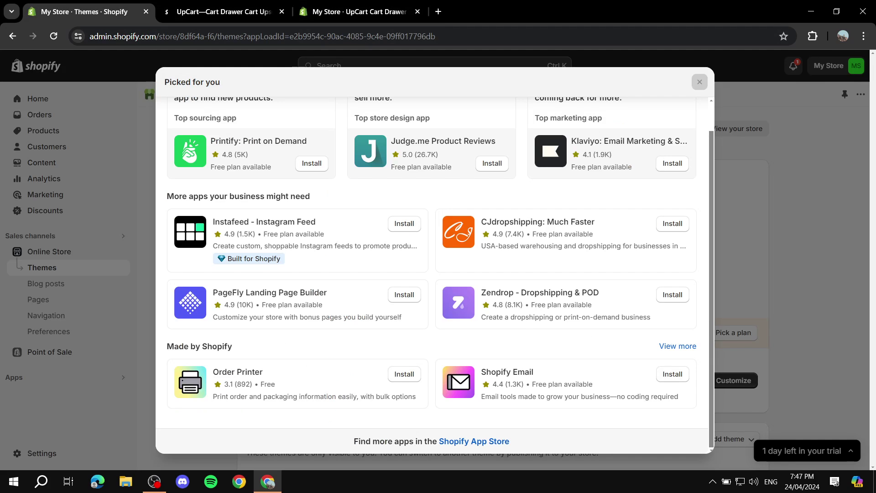
{"action": "left_click", "coordinate": [699, 83]}
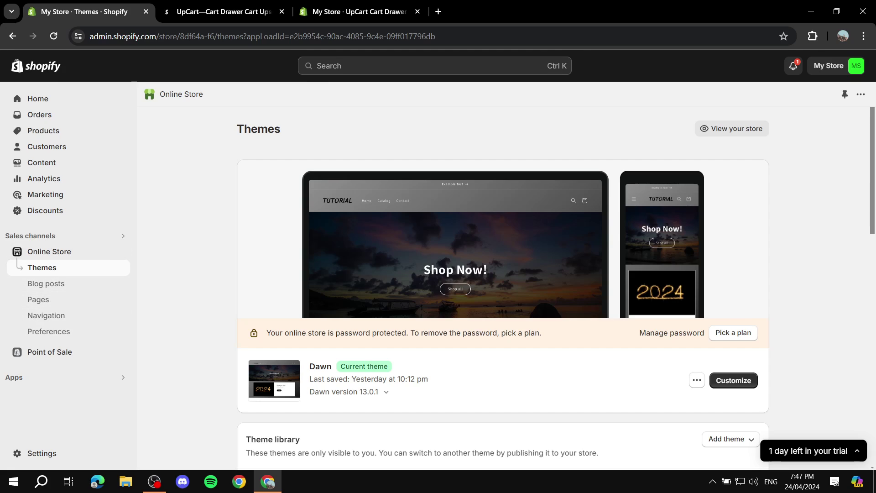
{"action": "left_click_drag", "start_coordinate": [310, 379], "coordinate": [339, 380]}
{"action": "left_click", "coordinate": [339, 380]}
{"action": "left_click", "coordinate": [733, 380]}
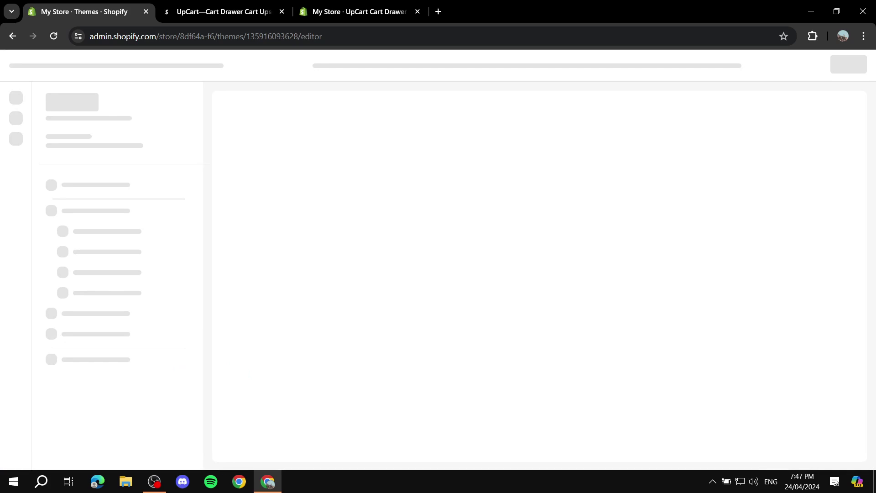
{"action": "left_click", "coordinate": [282, 11]}
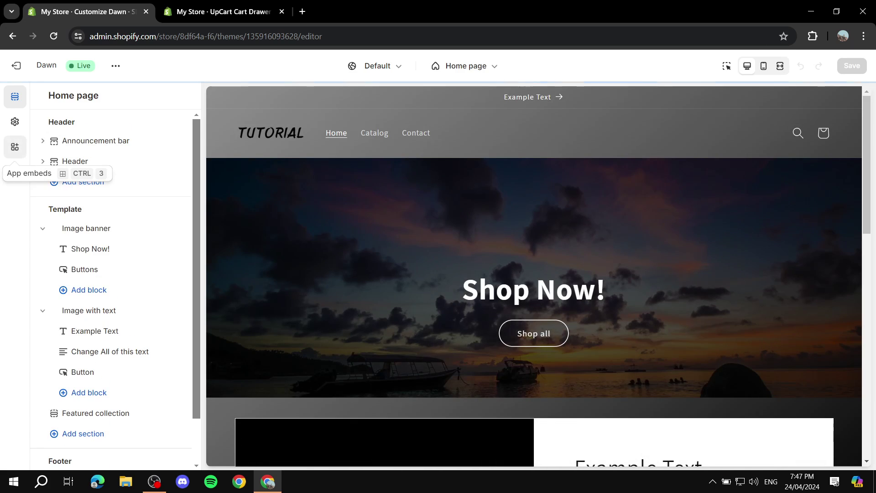
Enable the UpCart Bridge app embed in the Dawn theme and save the change.
{"action": "left_click", "coordinate": [15, 146]}
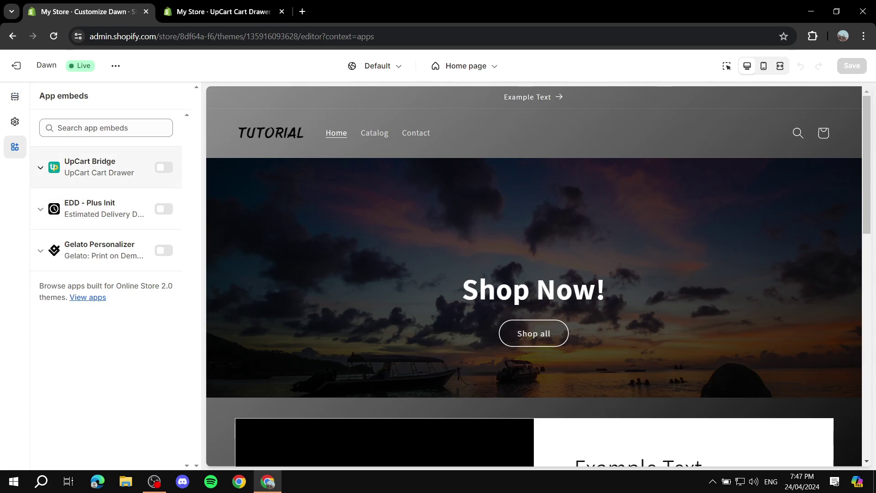
{"action": "left_click", "coordinate": [40, 167]}
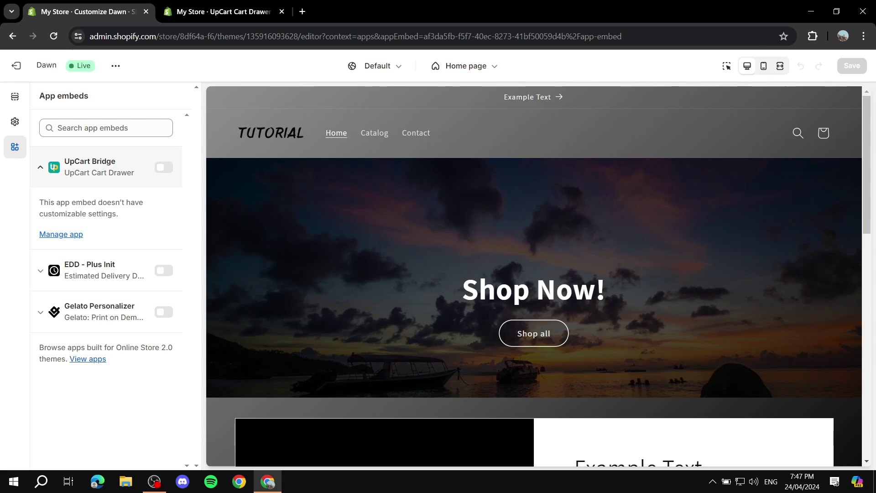
{"action": "left_click", "coordinate": [40, 167]}
{"action": "left_click", "coordinate": [40, 167]}
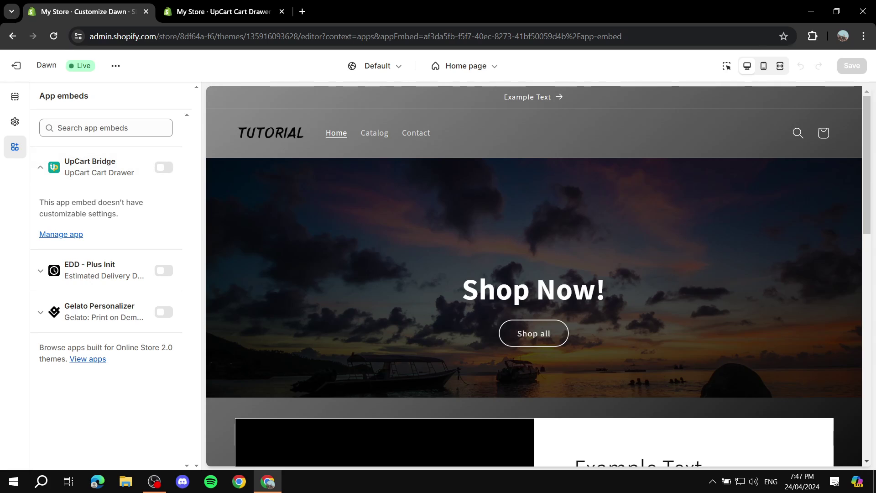
{"action": "left_click", "coordinate": [163, 167]}
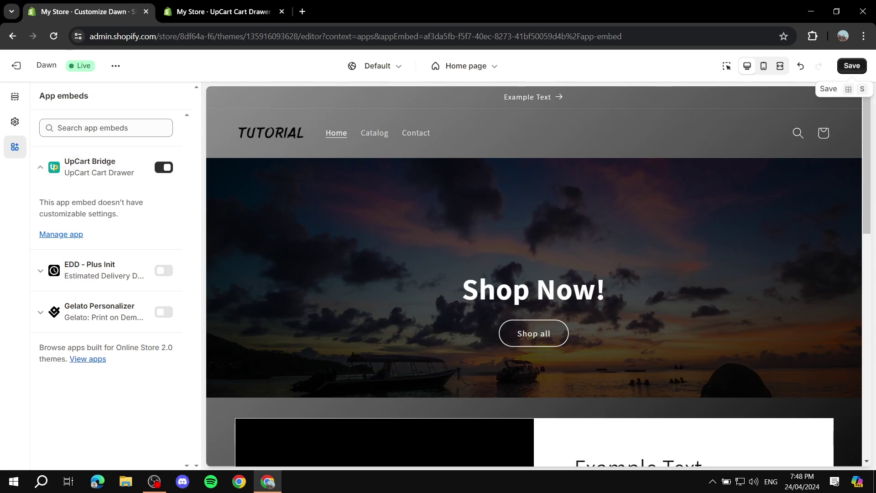
{"action": "left_click", "coordinate": [852, 65]}
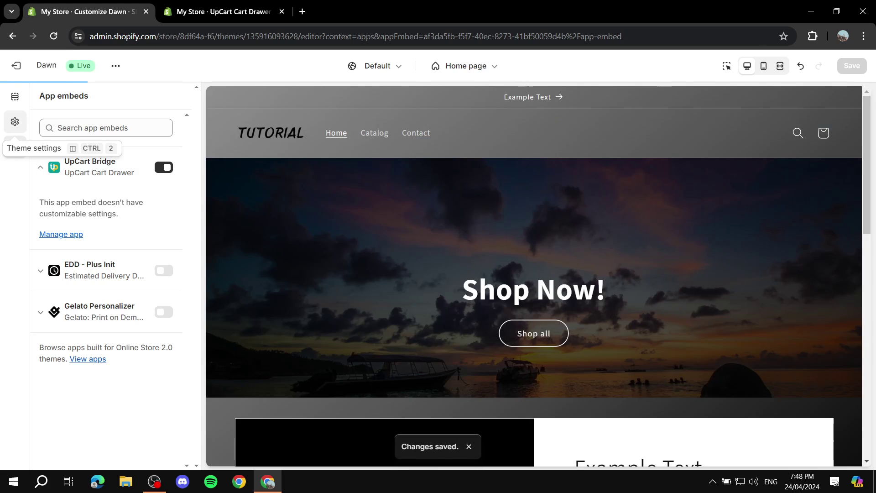
Exit the theme editor and return to the UpCart Cart Editor page.
{"action": "left_click", "coordinate": [26, 66]}
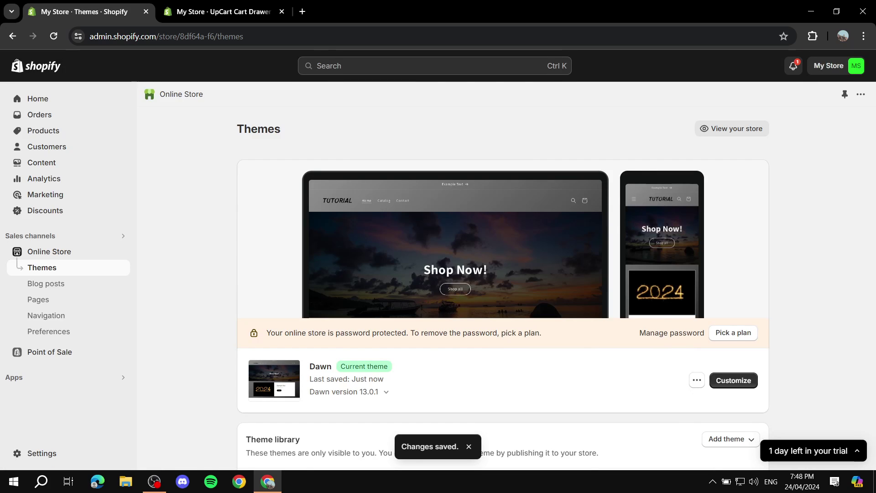
{"action": "key", "text": "ctrl+Tab"}
{"action": "left_click", "coordinate": [146, 12]}
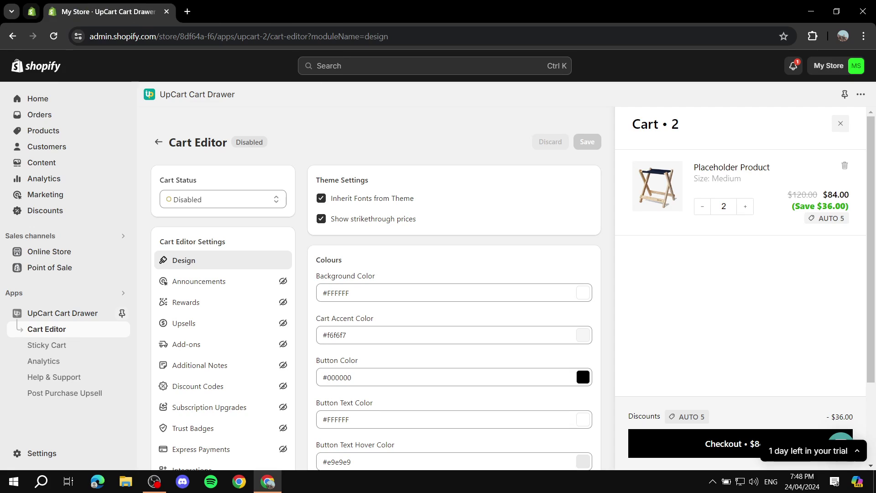
Try to set the cart status to Active and review the compatibility test checklist before closing it.
{"action": "left_click", "coordinate": [222, 199]}
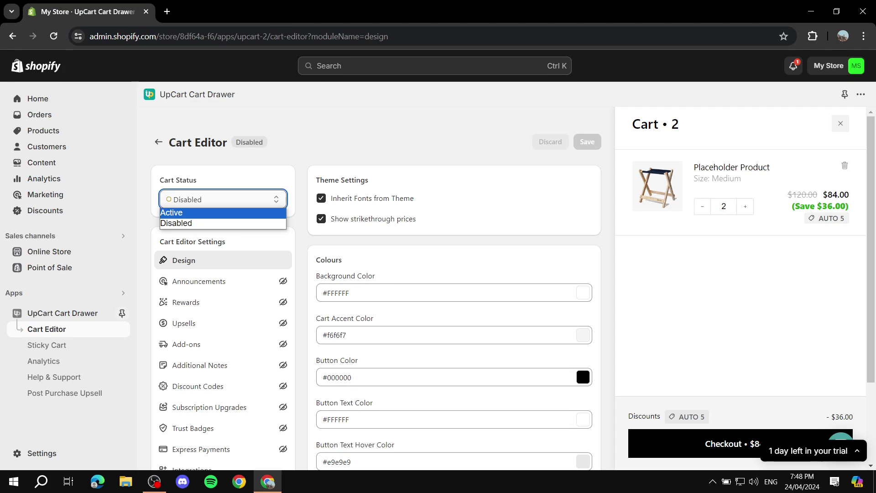
{"action": "left_click", "coordinate": [223, 212]}
{"action": "left_click", "coordinate": [655, 432]}
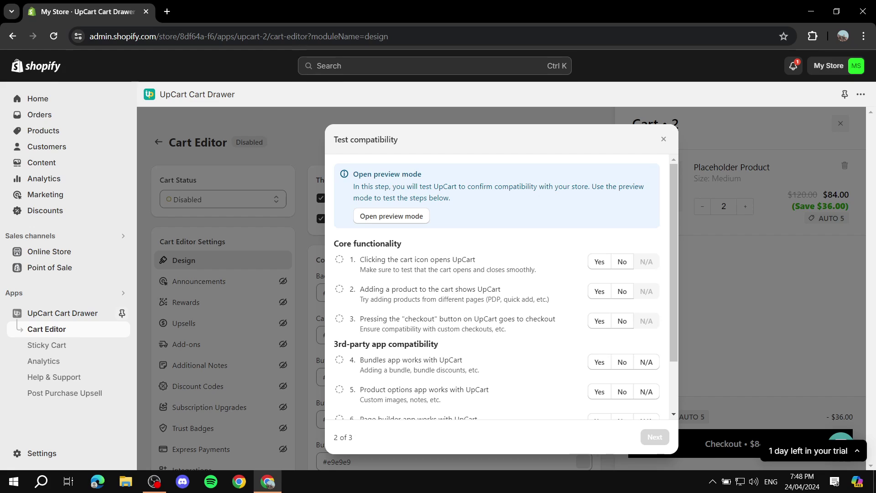
{"action": "scroll", "coordinate": [496, 287], "scroll_direction": "down", "scroll_amount": 2}
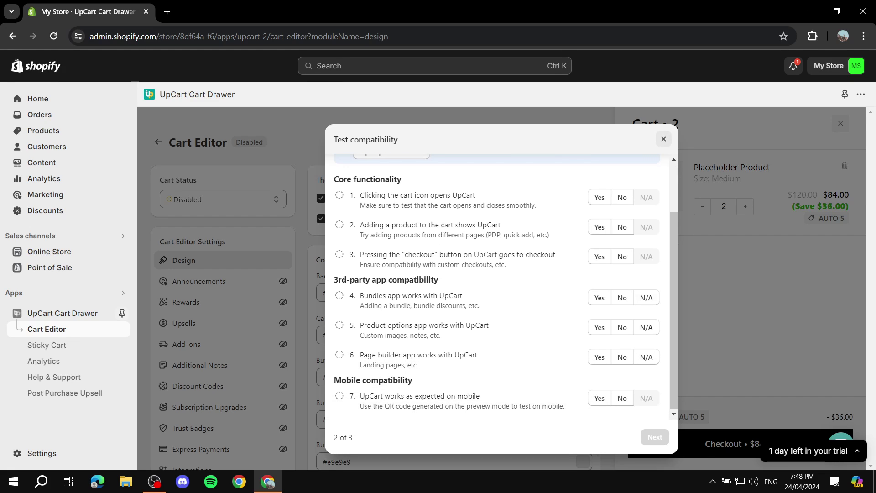
{"action": "left_click", "coordinate": [663, 140]}
Reload the Cart Editor page, try again to activate the cart, and close the UpCart Bridge dialog.
{"action": "left_click", "coordinate": [54, 36]}
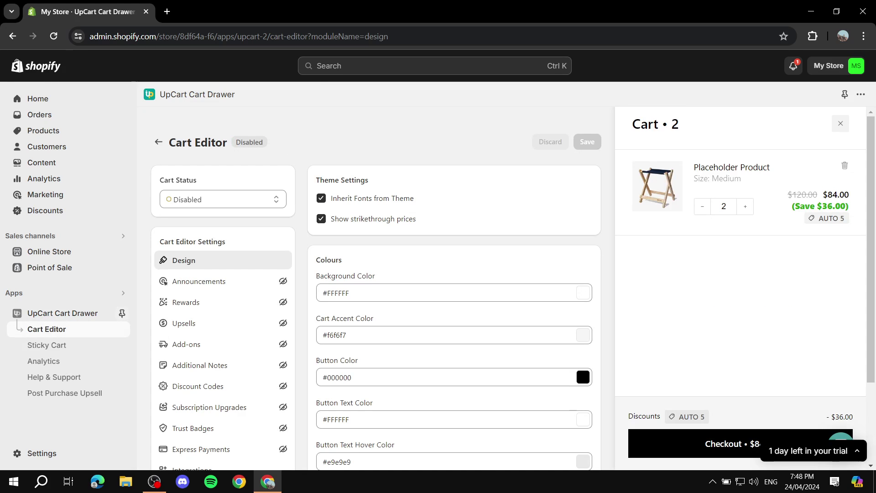
{"action": "left_click", "coordinate": [223, 199]}
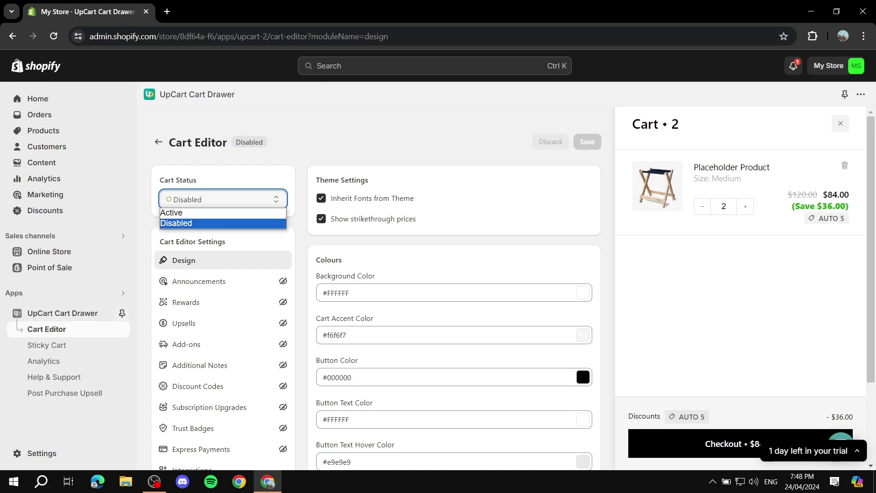
{"action": "left_click", "coordinate": [223, 211]}
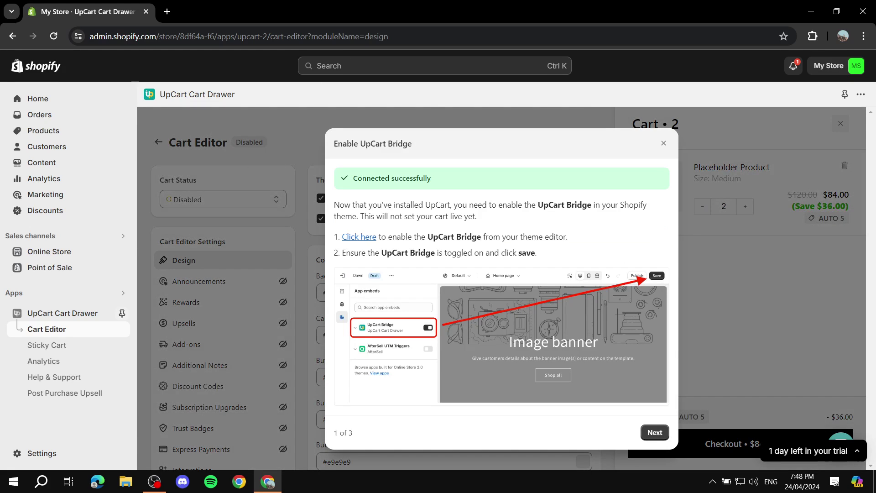
{"action": "left_click", "coordinate": [663, 143]}
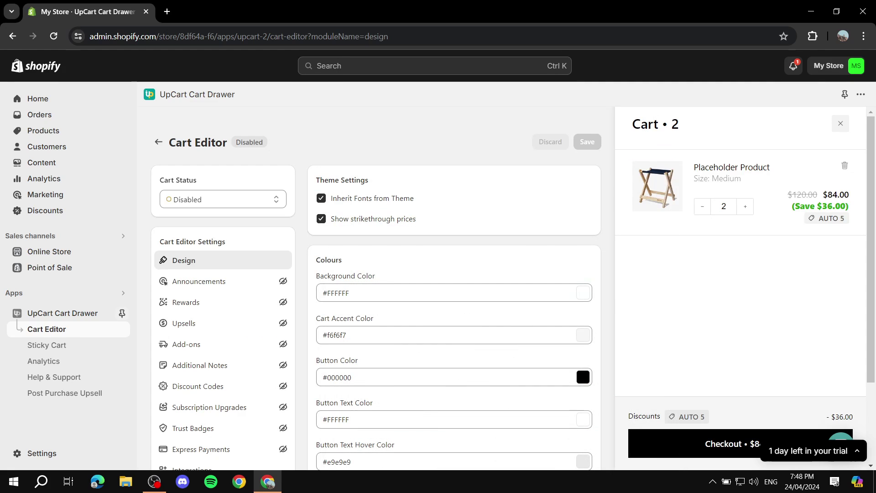
Turn Show strikethrough prices off and on again in the theme settings to compare its effect in the cart preview.
{"action": "scroll", "coordinate": [382, 286], "scroll_direction": "down", "scroll_amount": 1}
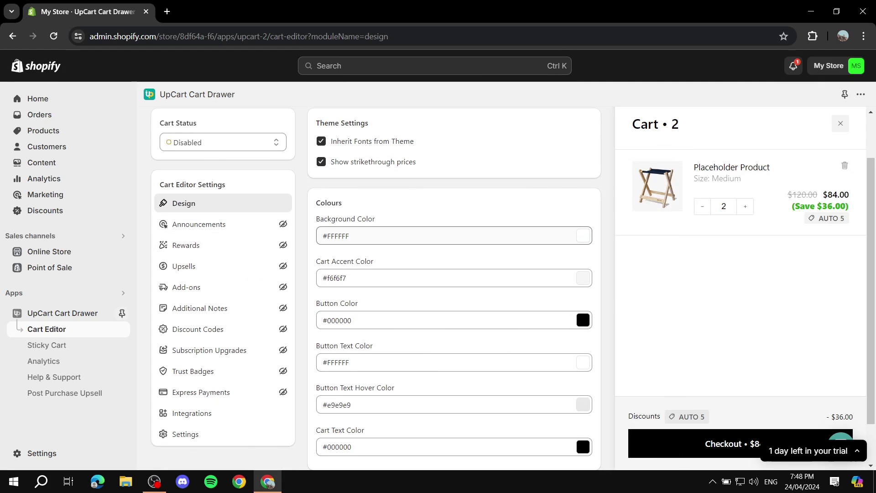
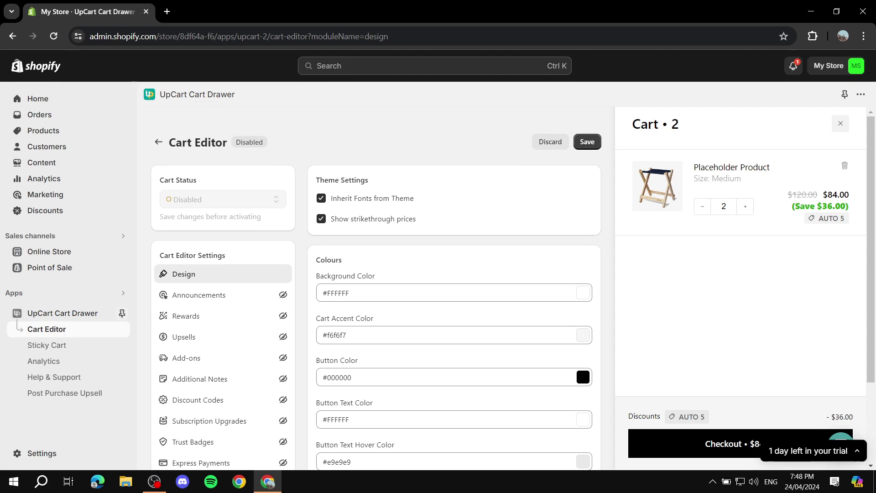
{"action": "scroll", "coordinate": [376, 287], "scroll_direction": "down", "scroll_amount": 2}
{"action": "scroll", "coordinate": [376, 287], "scroll_direction": "up", "scroll_amount": 2}
{"action": "left_click_drag", "start_coordinate": [316, 180], "coordinate": [369, 179]}
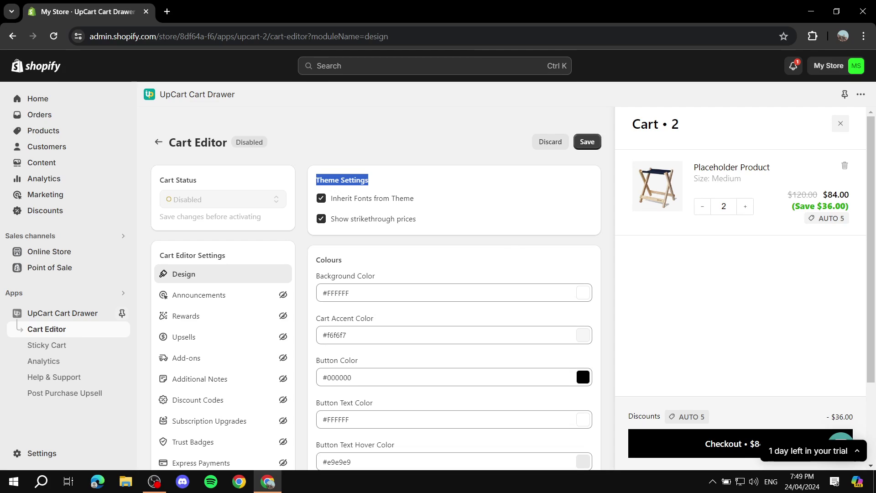
{"action": "left_click", "coordinate": [322, 219]}
{"action": "left_click", "coordinate": [321, 218]}
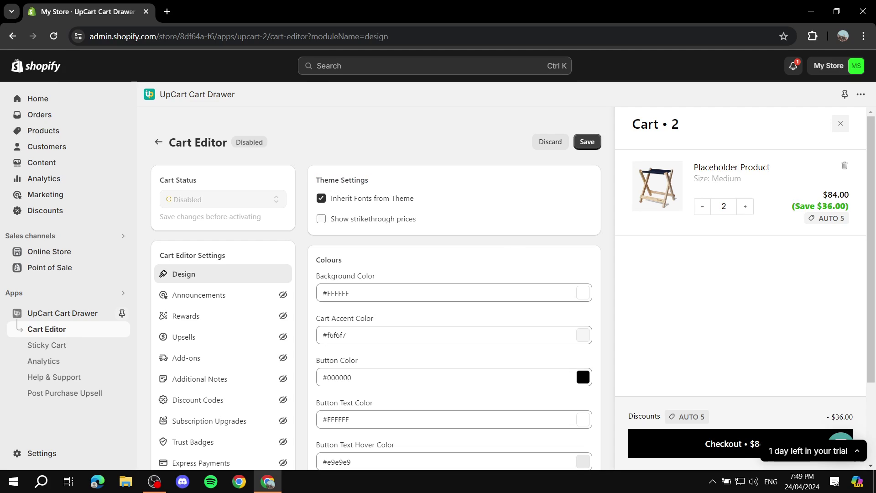
{"action": "mouse_move", "coordinate": [792, 194]}
{"action": "left_mouse_down"}
{"action": "mouse_move", "coordinate": [845, 194]}
{"action": "mouse_move", "coordinate": [787, 194]}
{"action": "mouse_move", "coordinate": [817, 195]}
{"action": "left_mouse_up"}
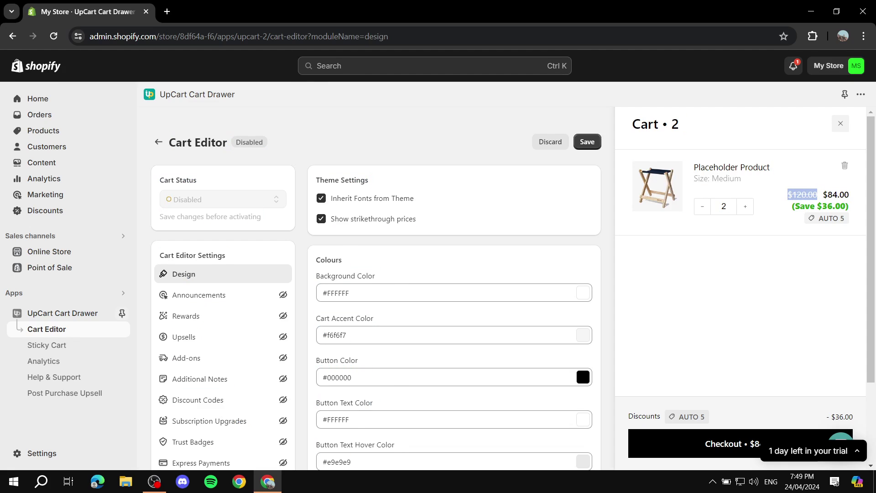
{"action": "left_click", "coordinate": [817, 195]}
Set the cart's background color to grey #9d9d9d in the design settings.
{"action": "scroll", "coordinate": [377, 274], "scroll_direction": "down", "scroll_amount": 1}
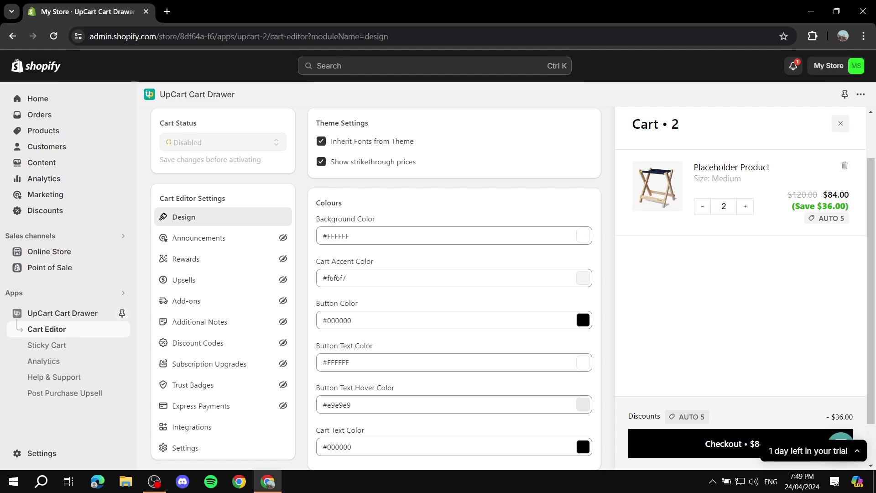
{"action": "left_click", "coordinate": [582, 235]}
{"action": "mouse_move", "coordinate": [487, 257]}
{"action": "left_mouse_down"}
{"action": "mouse_move", "coordinate": [493, 276]}
{"action": "mouse_move", "coordinate": [477, 287]}
{"action": "left_mouse_up"}
{"action": "left_click", "coordinate": [456, 296]}
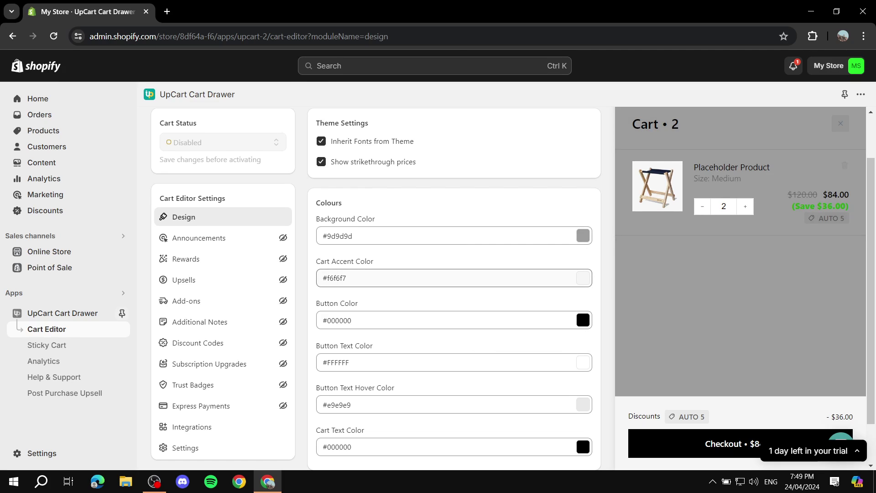
Set the cart accent color to light grey #d2d2d2.
{"action": "left_click_drag", "start_coordinate": [373, 261], "coordinate": [321, 261]}
{"action": "left_click", "coordinate": [321, 261]}
{"action": "left_click", "coordinate": [583, 278]}
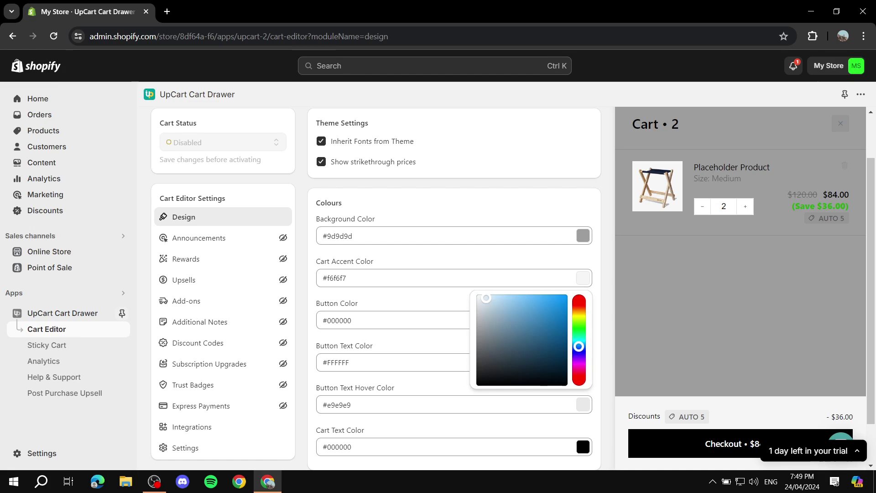
{"action": "mouse_move", "coordinate": [487, 297]}
{"action": "left_mouse_down"}
{"action": "mouse_move", "coordinate": [496, 327]}
{"action": "mouse_move", "coordinate": [477, 336]}
{"action": "mouse_move", "coordinate": [477, 349]}
{"action": "mouse_move", "coordinate": [477, 310]}
{"action": "left_mouse_up"}
{"action": "key", "text": "Escape"}
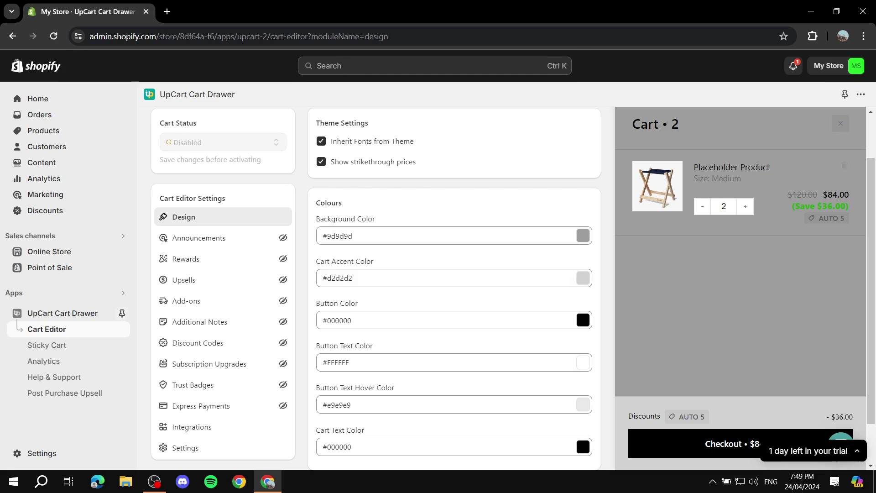
Open the Announcements settings and enable the announcement banner in the cart.
{"action": "scroll", "coordinate": [376, 283], "scroll_direction": "down", "scroll_amount": 1}
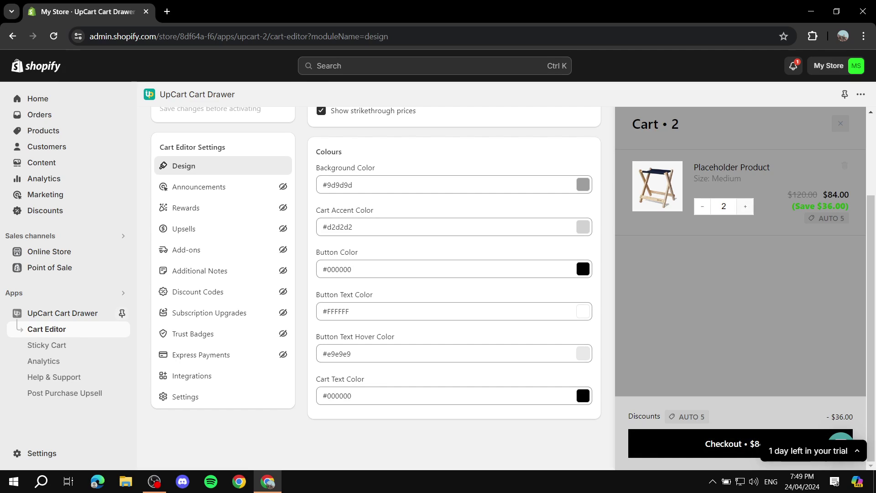
{"action": "scroll", "coordinate": [454, 288], "scroll_direction": "up", "scroll_amount": 3}
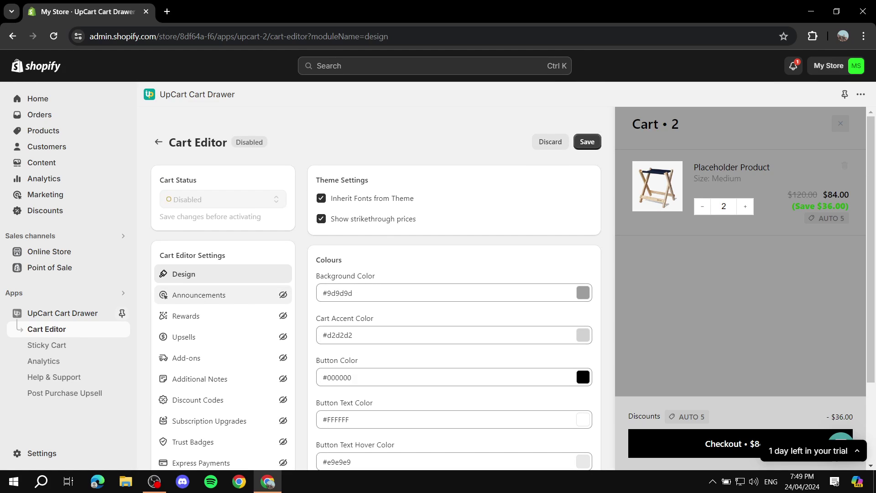
{"action": "left_click", "coordinate": [199, 295]}
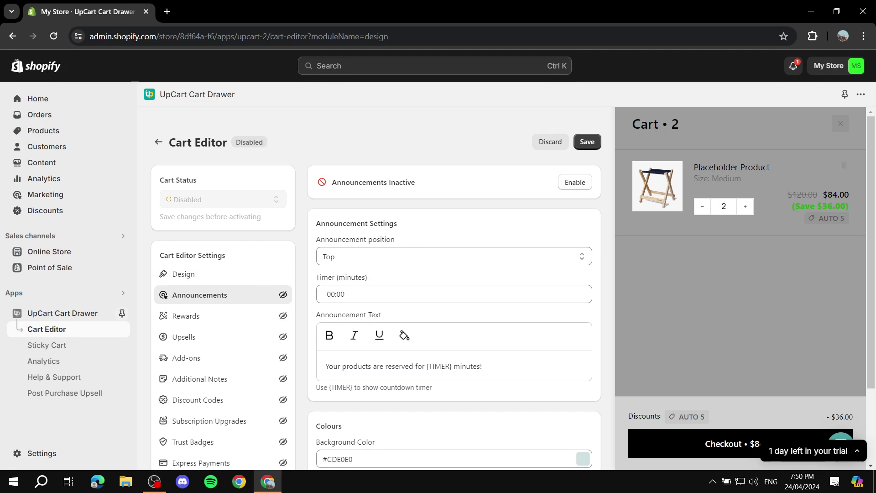
{"action": "scroll", "coordinate": [224, 292], "scroll_direction": "down", "scroll_amount": 1}
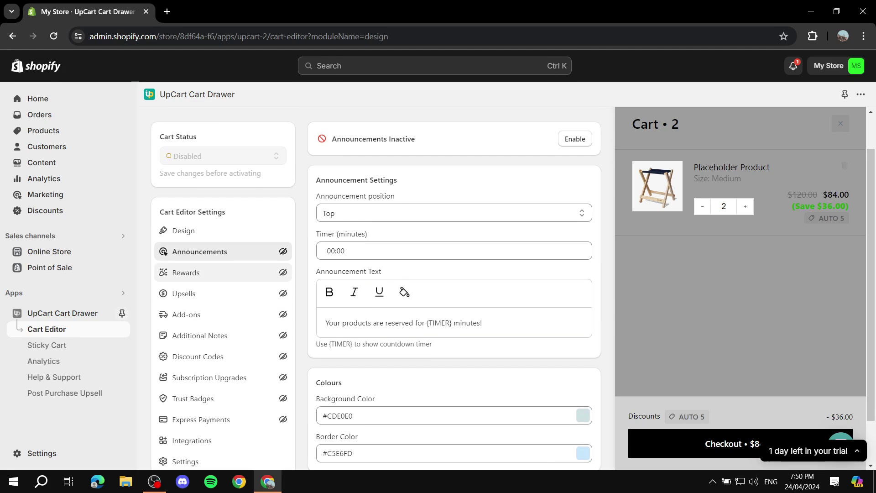
{"action": "scroll", "coordinate": [224, 273], "scroll_direction": "up", "scroll_amount": 1}
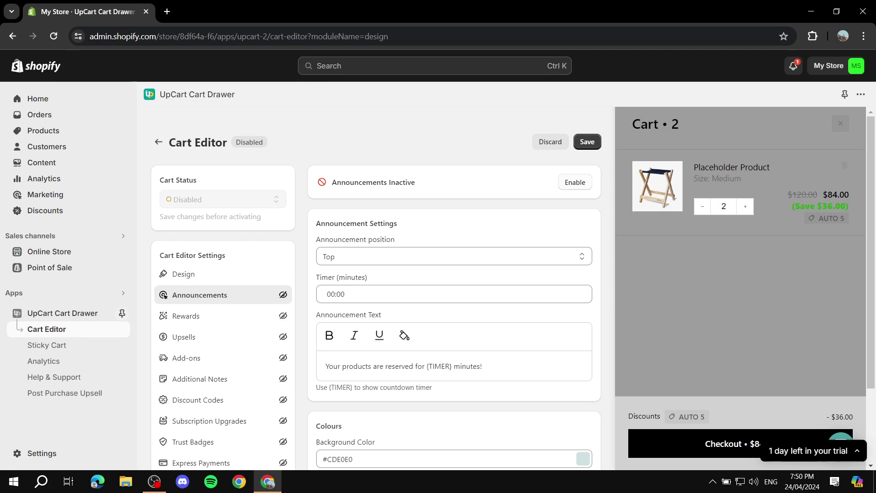
{"action": "left_click", "coordinate": [575, 182]}
{"action": "left_click_drag", "start_coordinate": [666, 166], "coordinate": [816, 166]}
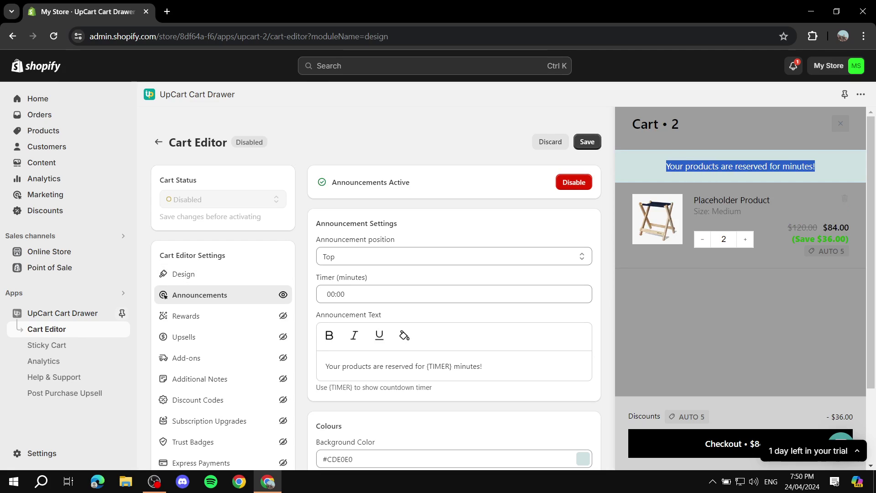
{"action": "left_click", "coordinate": [740, 166]}
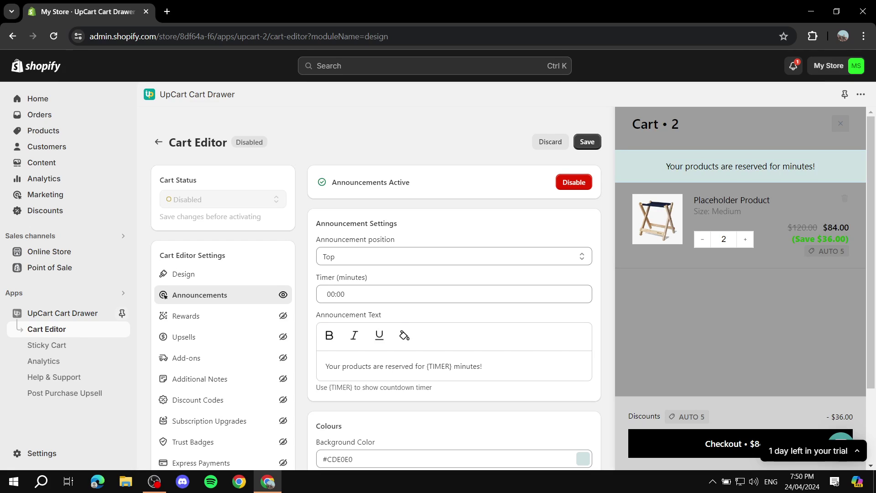
Set the announcement's countdown timer to 100:00 minutes.
{"action": "scroll", "coordinate": [374, 292], "scroll_direction": "down", "scroll_amount": 2}
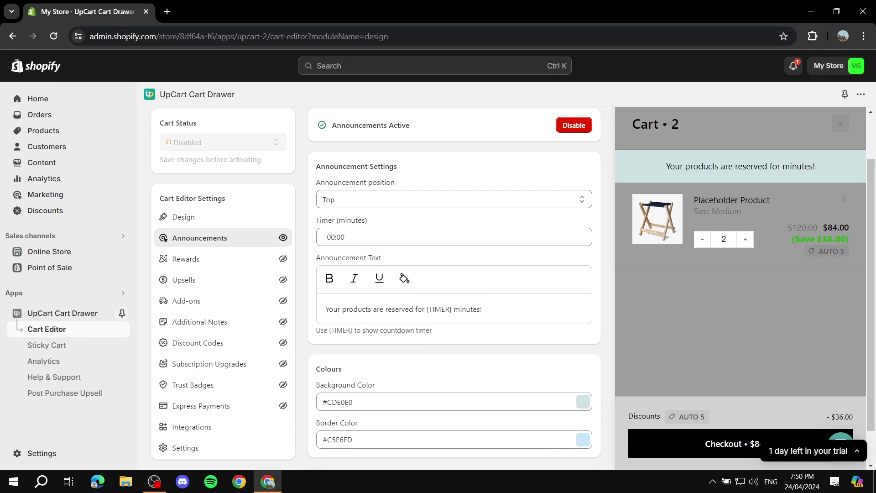
{"action": "scroll", "coordinate": [454, 283], "scroll_direction": "down", "scroll_amount": 1}
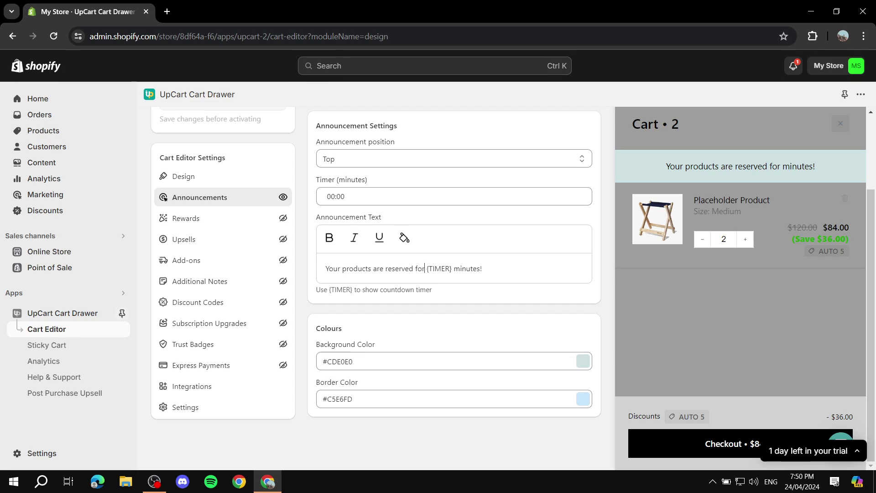
{"action": "left_click_drag", "start_coordinate": [424, 268], "coordinate": [452, 268]}
{"action": "left_click", "coordinate": [345, 196]}
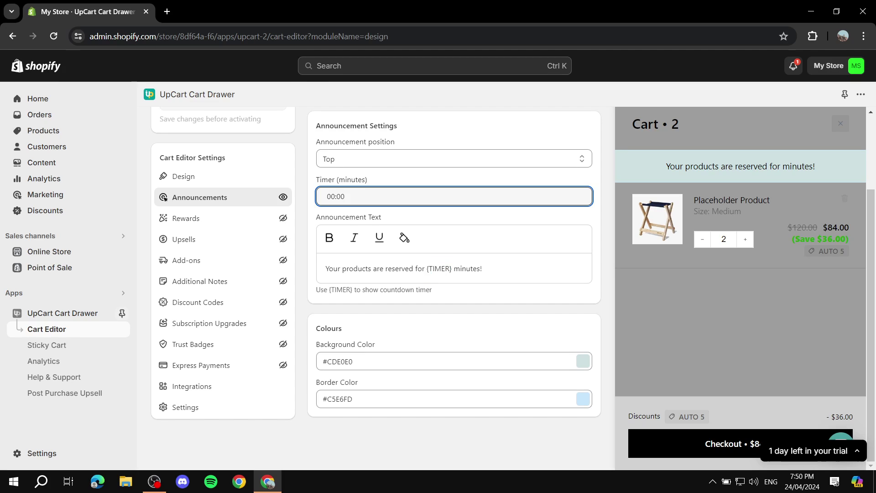
{"action": "key", "text": "BackSpace"}
{"action": "key", "text": "BackSpace"}
{"action": "type", "text": "00"}
{"action": "left_click", "coordinate": [327, 196]}
{"action": "type", "text": "1"}
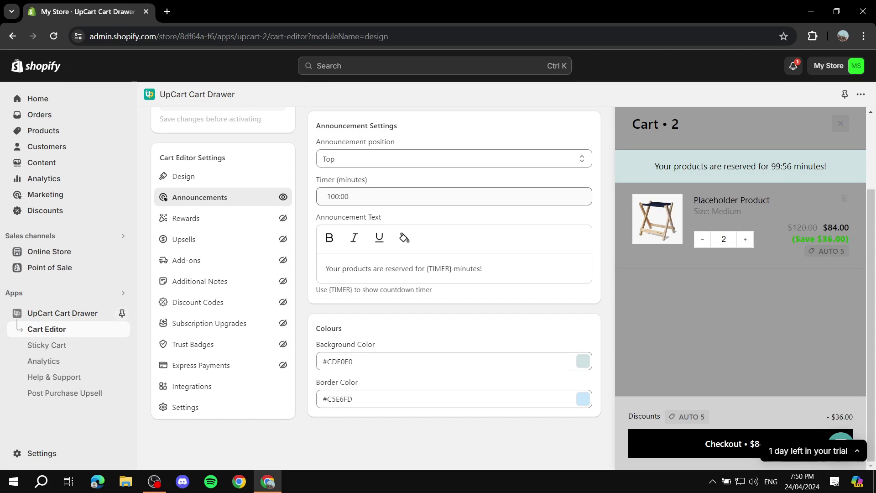
Replace the whole announcement text with "Adding some sort of a text".
{"action": "key", "text": "ctrl+a"}
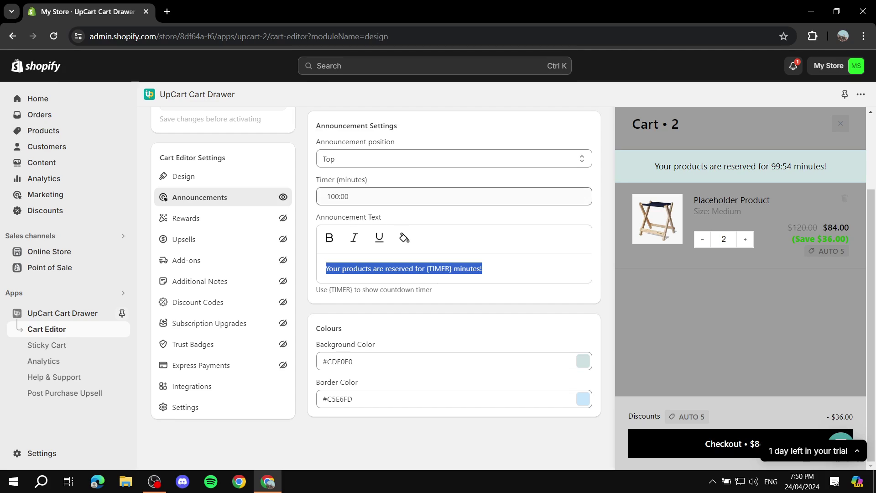
{"action": "key", "text": "BackSpace"}
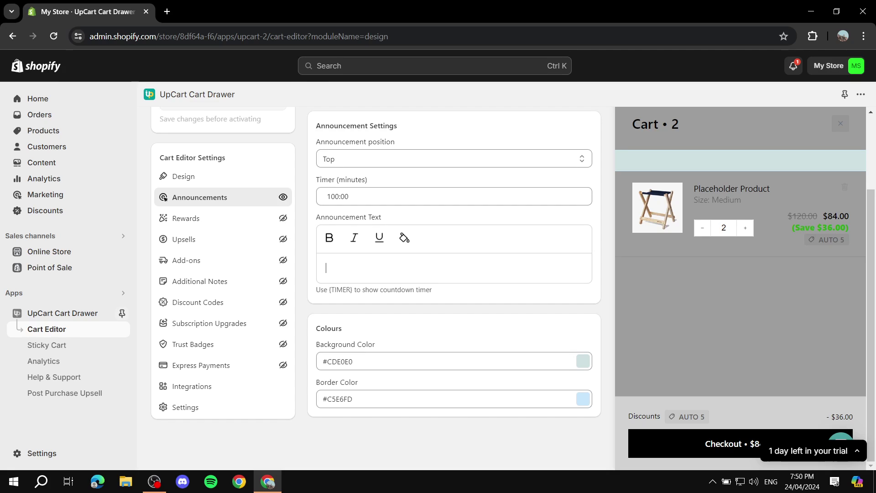
{"action": "type", "text": "Ad"}
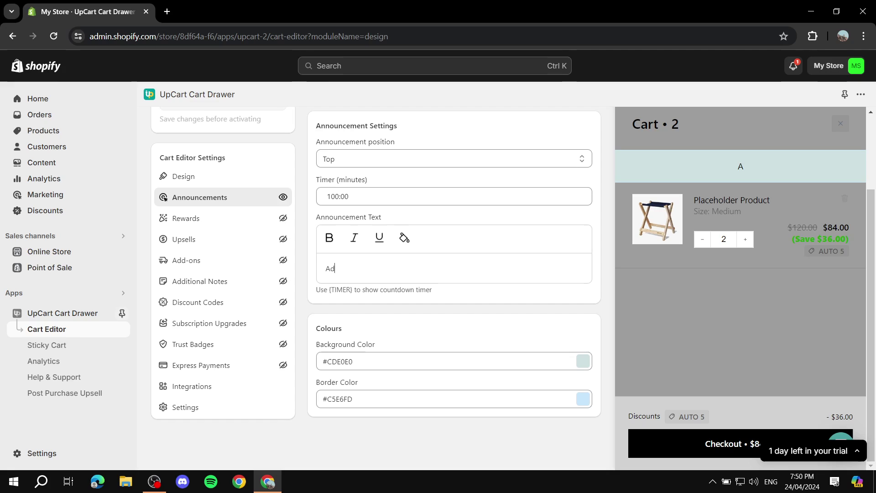
{"action": "type", "text": "ding some sort of a text"}
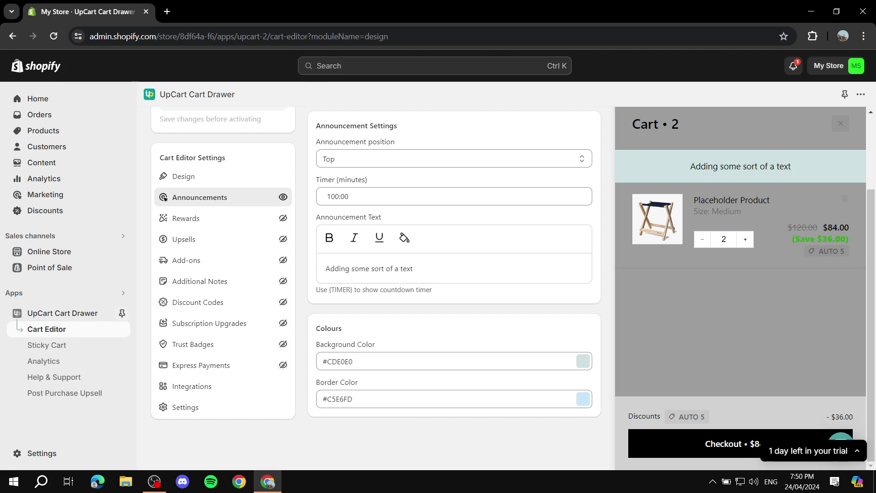
Set the announcement banner's background color to grey #c2c2c2.
{"action": "scroll", "coordinate": [454, 265], "scroll_direction": "up", "scroll_amount": 3}
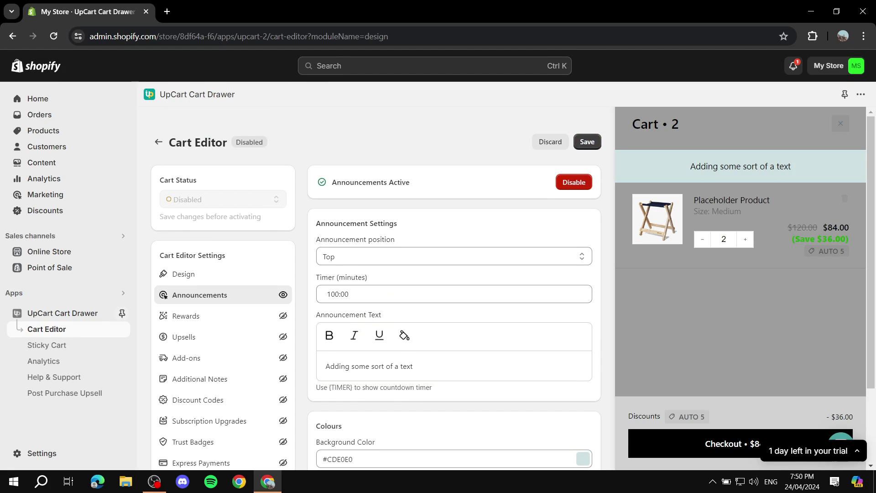
{"action": "scroll", "coordinate": [454, 265], "scroll_direction": "down", "scroll_amount": 3}
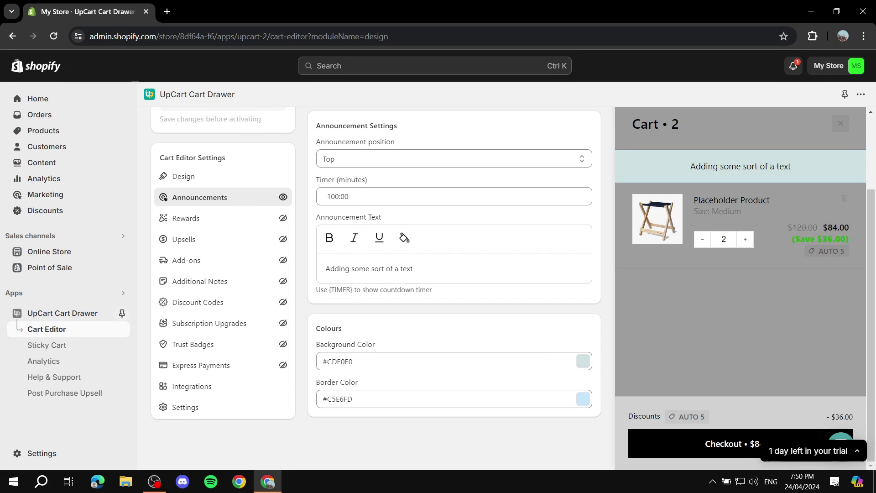
{"action": "left_click", "coordinate": [583, 361]}
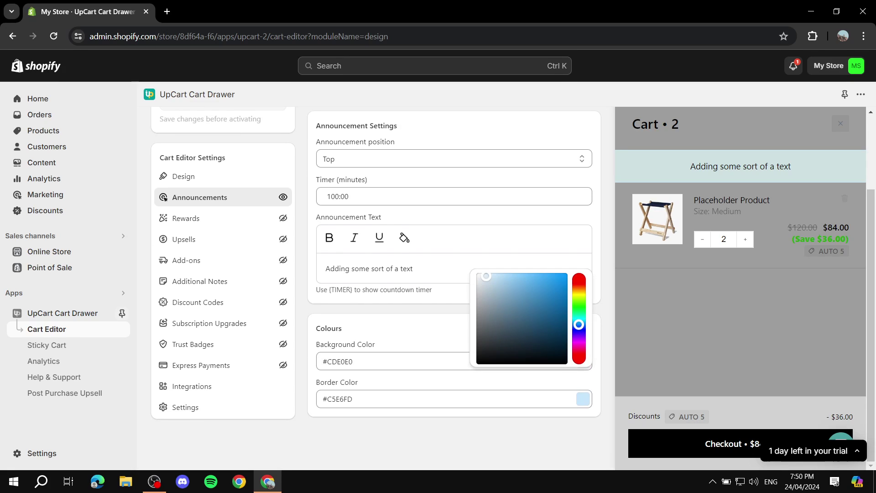
{"action": "mouse_move", "coordinate": [485, 276]}
{"action": "left_mouse_down"}
{"action": "mouse_move", "coordinate": [477, 307]}
{"action": "mouse_move", "coordinate": [477, 295]}
{"action": "left_mouse_up"}
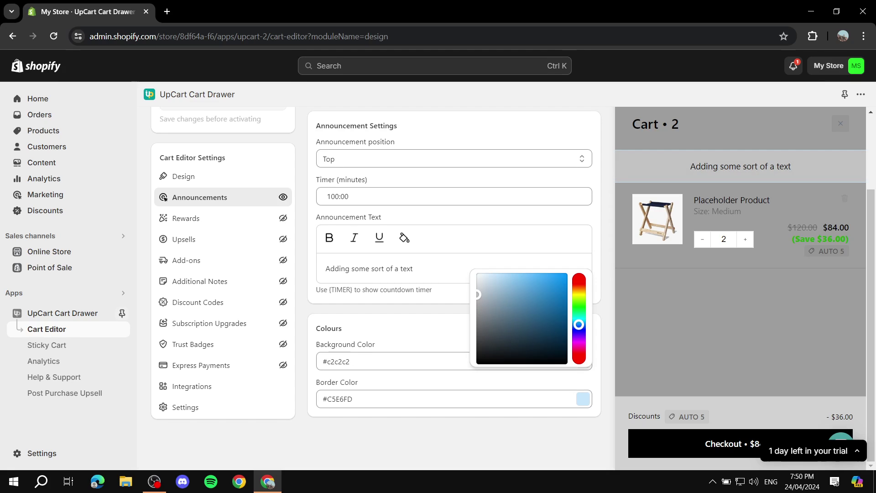
Set the announcement banner's border color to black #000000.
{"action": "key", "text": "Escape"}
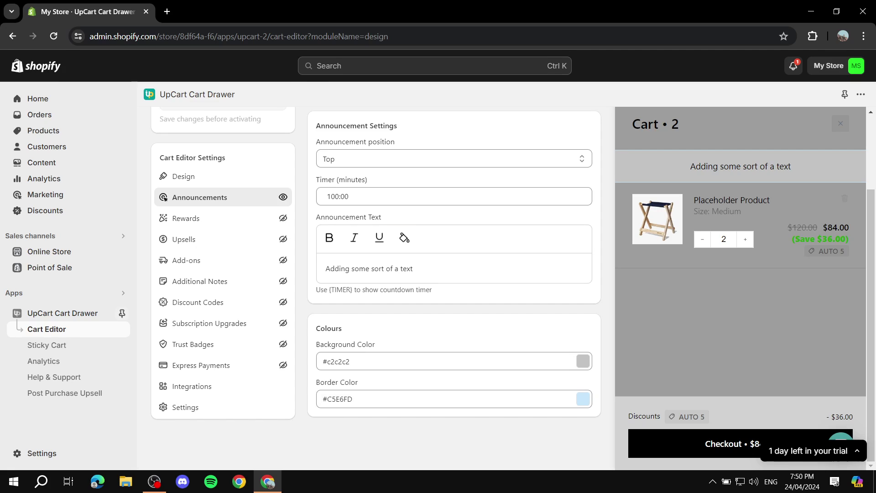
{"action": "left_click", "coordinate": [583, 399]}
{"action": "left_click_drag", "start_coordinate": [487, 315], "coordinate": [474, 406]}
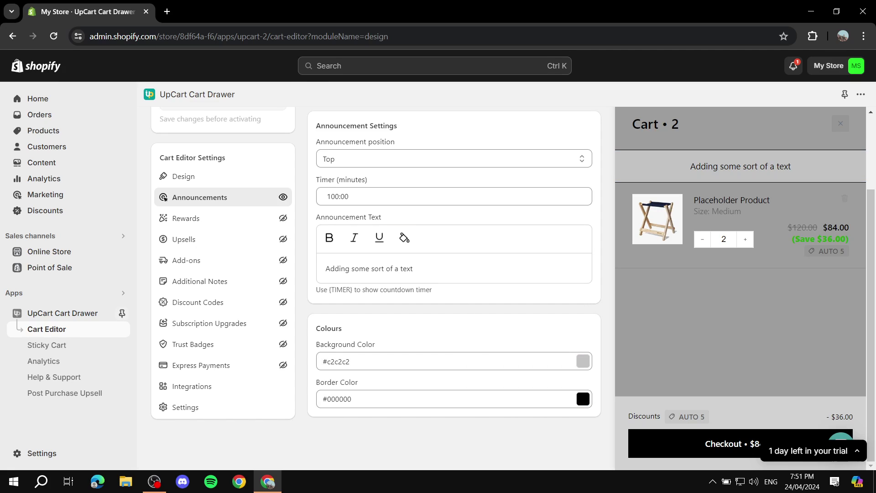
Make the whole announcement text "Adding some sort of a text" bold.
{"action": "scroll", "coordinate": [457, 274], "scroll_direction": "up", "scroll_amount": 2}
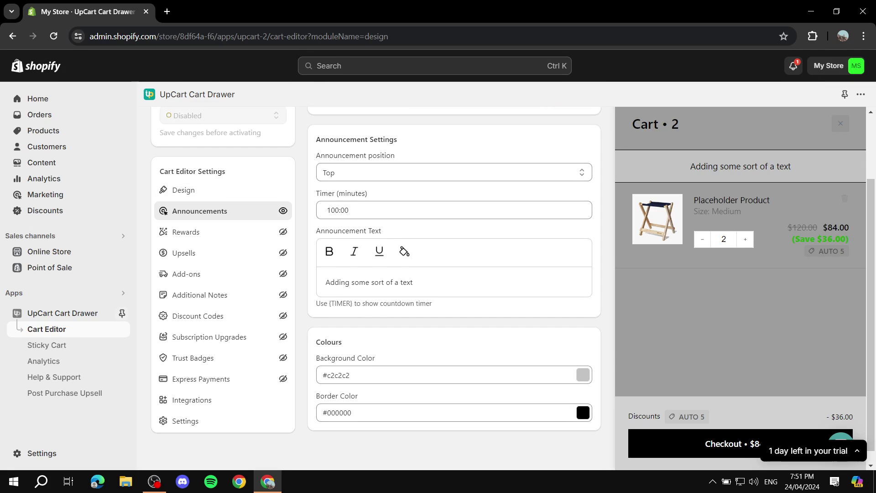
{"action": "left_click_drag", "start_coordinate": [412, 366], "coordinate": [285, 375]}
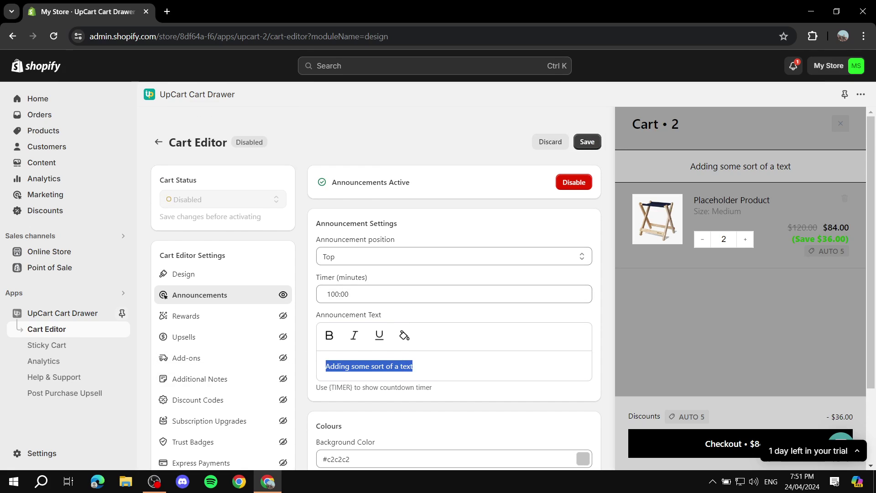
{"action": "left_click", "coordinate": [329, 335]}
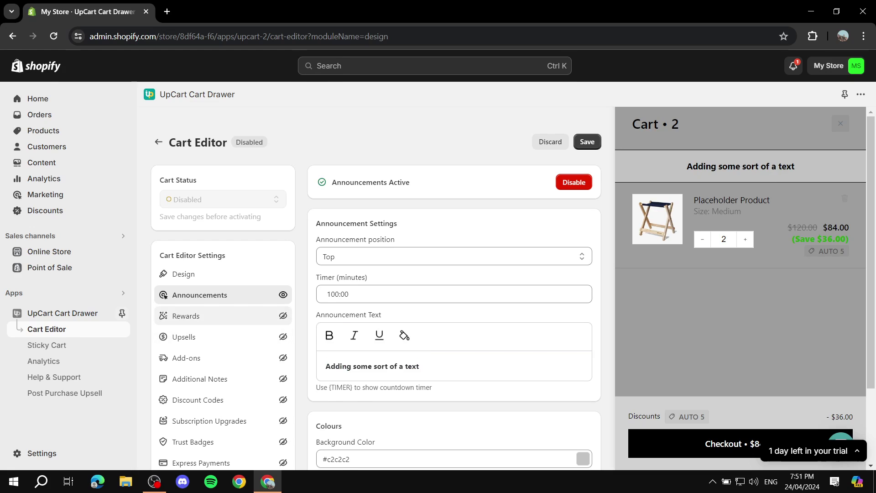
Open the Rewards settings and enable the rewards bar in the cart.
{"action": "left_click", "coordinate": [186, 316]}
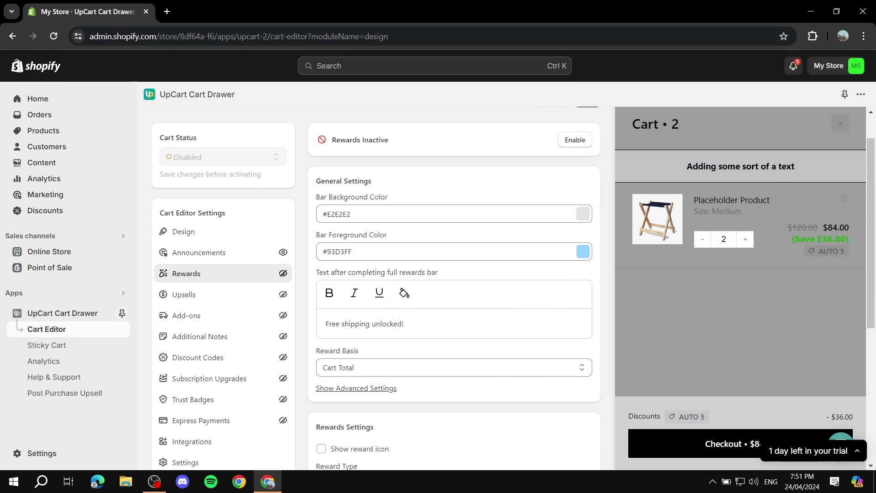
{"action": "left_click", "coordinate": [575, 182]}
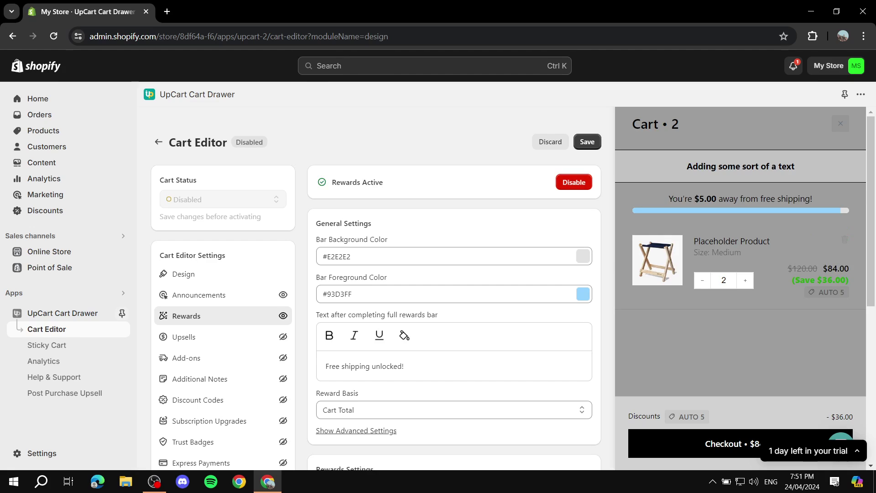
Review the rewards options and choose Cart Total as the reward basis.
{"action": "scroll", "coordinate": [454, 292], "scroll_direction": "down", "scroll_amount": 1}
{"action": "scroll", "coordinate": [454, 292], "scroll_direction": "down", "scroll_amount": 1}
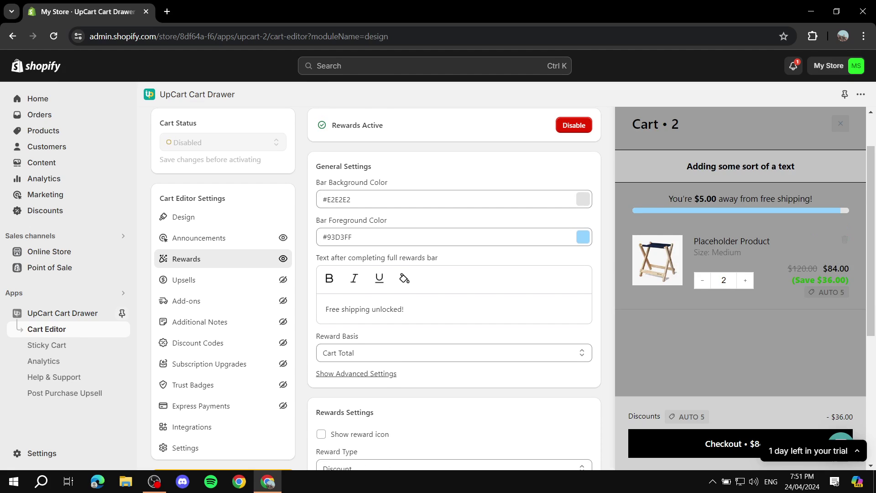
{"action": "scroll", "coordinate": [454, 292], "scroll_direction": "down", "scroll_amount": 1}
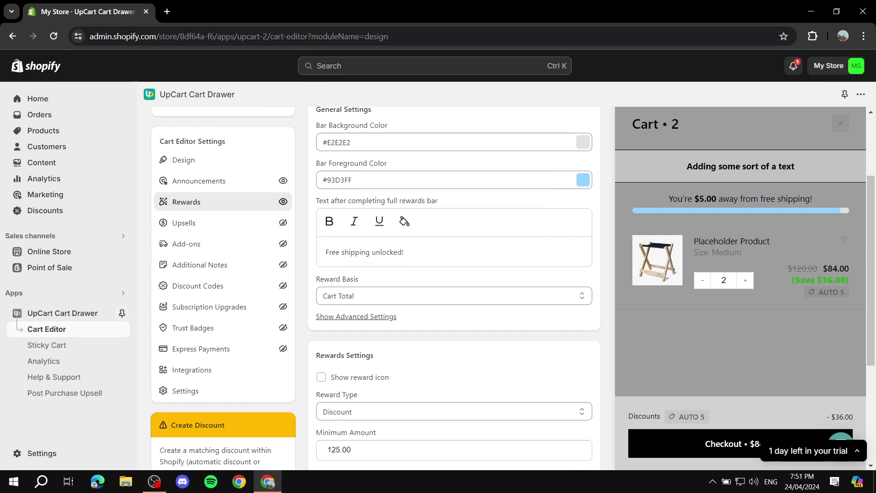
{"action": "scroll", "coordinate": [454, 292], "scroll_direction": "down", "scroll_amount": 1}
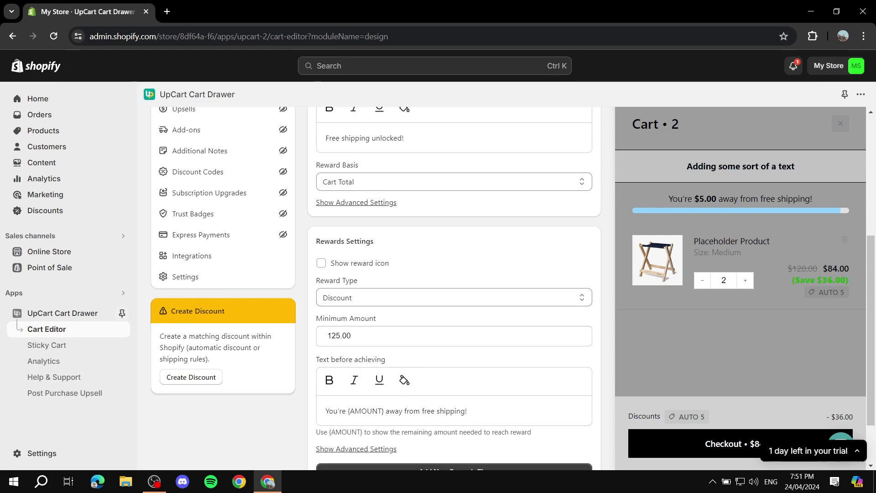
{"action": "scroll", "coordinate": [454, 292], "scroll_direction": "up", "scroll_amount": 2}
{"action": "scroll", "coordinate": [454, 292], "scroll_direction": "up", "scroll_amount": 1}
{"action": "scroll", "coordinate": [454, 292], "scroll_direction": "down", "scroll_amount": 3}
{"action": "left_click_drag", "start_coordinate": [317, 164], "coordinate": [359, 165]}
{"action": "left_click", "coordinate": [359, 164]}
{"action": "left_click", "coordinate": [454, 181]}
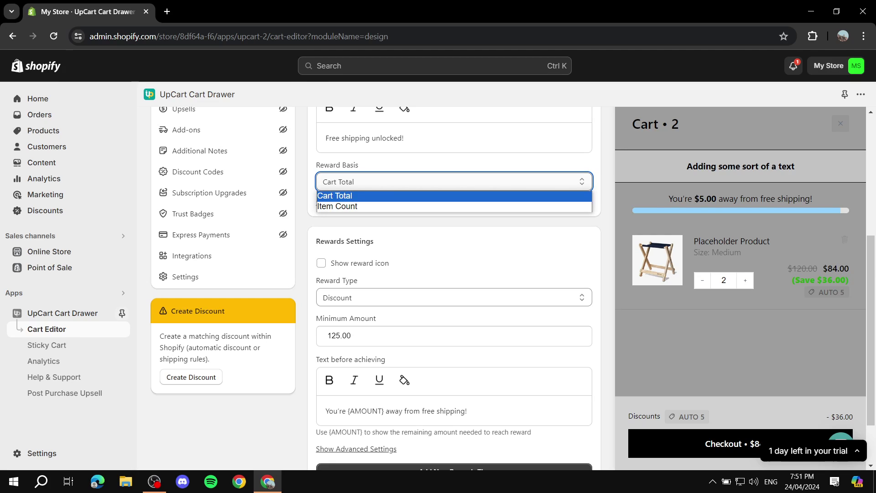
{"action": "key", "text": "Up"}
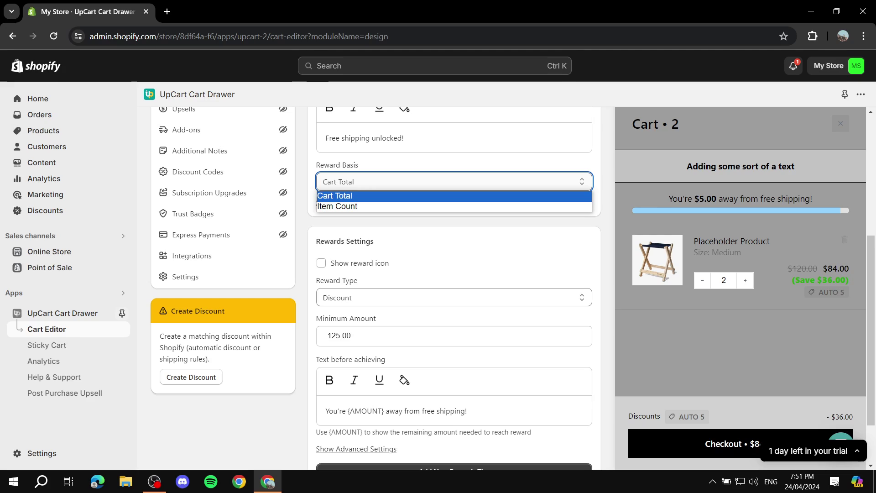
{"action": "key", "text": "Return"}
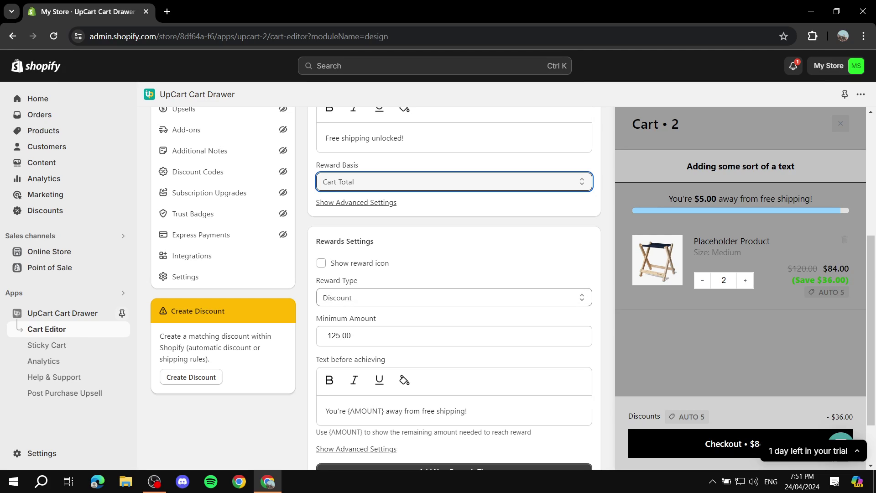
Set the discount reward's minimum amount to 5,000 and check the free shipping message in the cart preview.
{"action": "double_click", "coordinate": [338, 335]}
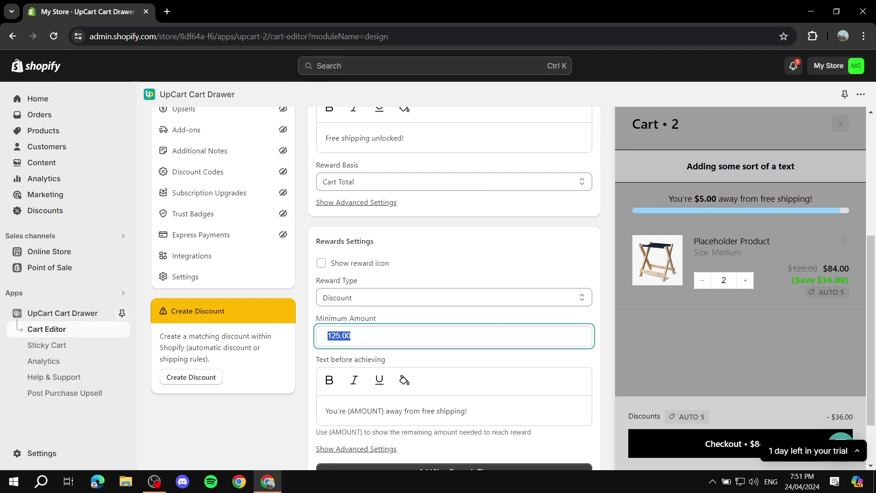
{"action": "type", "text": "5000"}
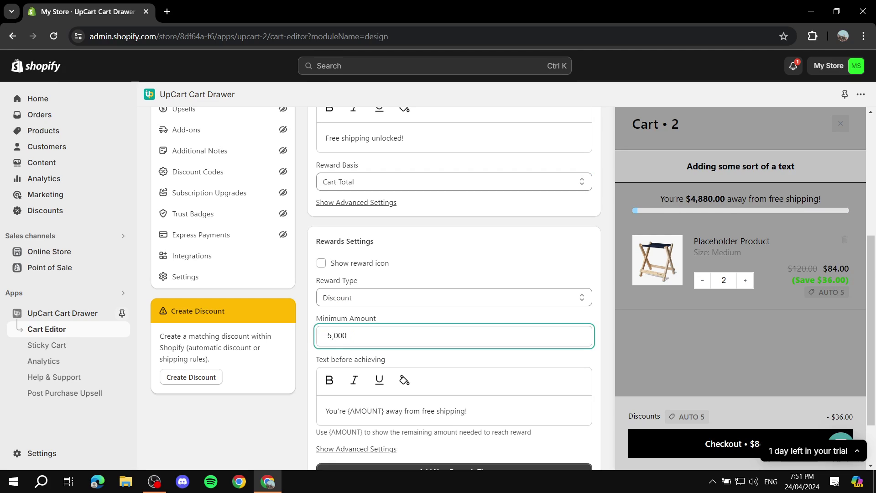
{"action": "key", "text": "Tab"}
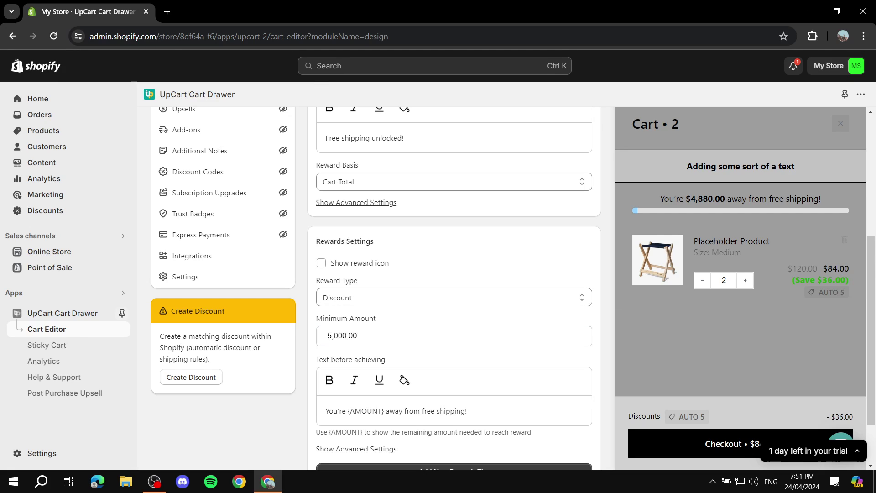
{"action": "scroll", "coordinate": [452, 287], "scroll_direction": "up", "scroll_amount": 3}
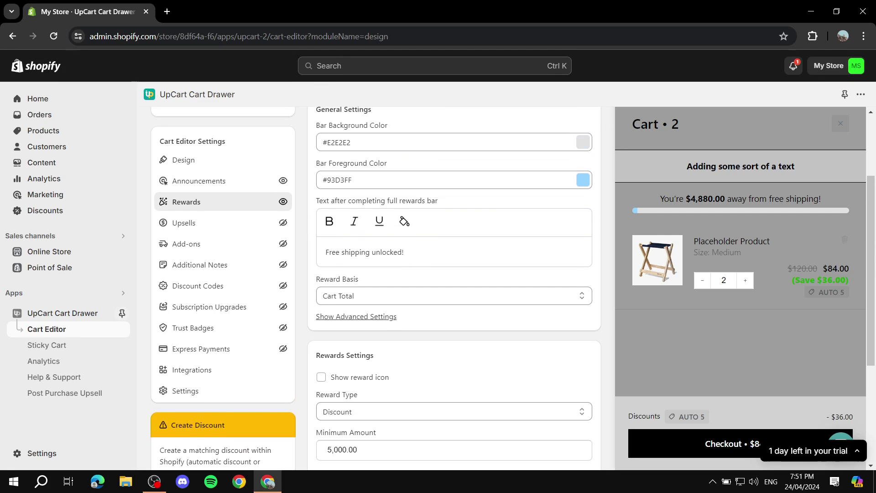
{"action": "scroll", "coordinate": [452, 288], "scroll_direction": "down", "scroll_amount": 3}
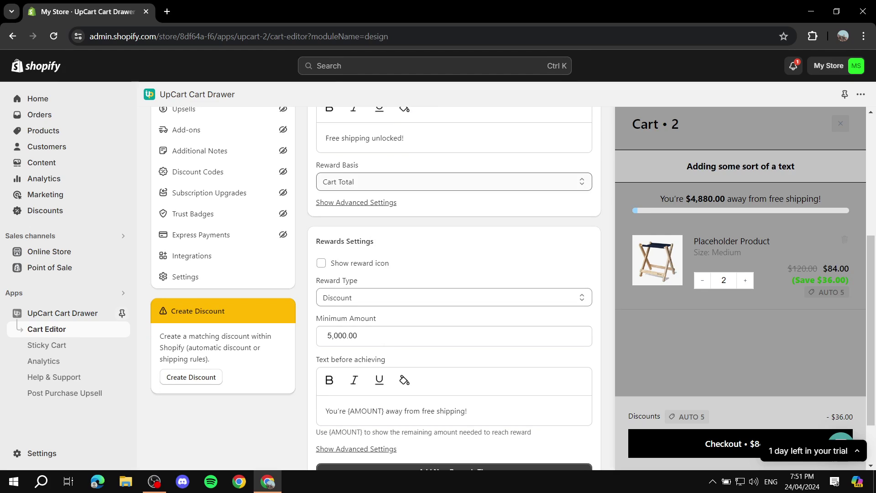
{"action": "scroll", "coordinate": [451, 288], "scroll_direction": "down", "scroll_amount": 2}
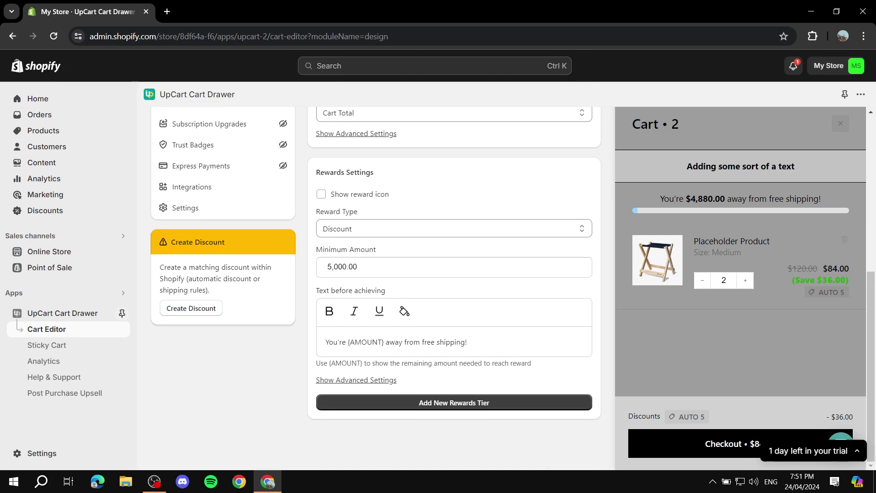
{"action": "scroll", "coordinate": [452, 288], "scroll_direction": "up", "scroll_amount": 1}
{"action": "left_click", "coordinate": [357, 324]}
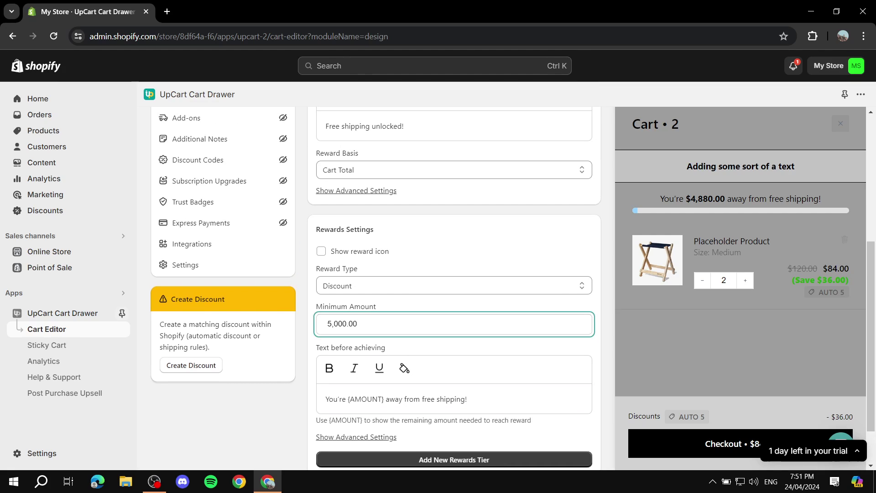
{"action": "left_click_drag", "start_coordinate": [660, 198], "coordinate": [819, 199]}
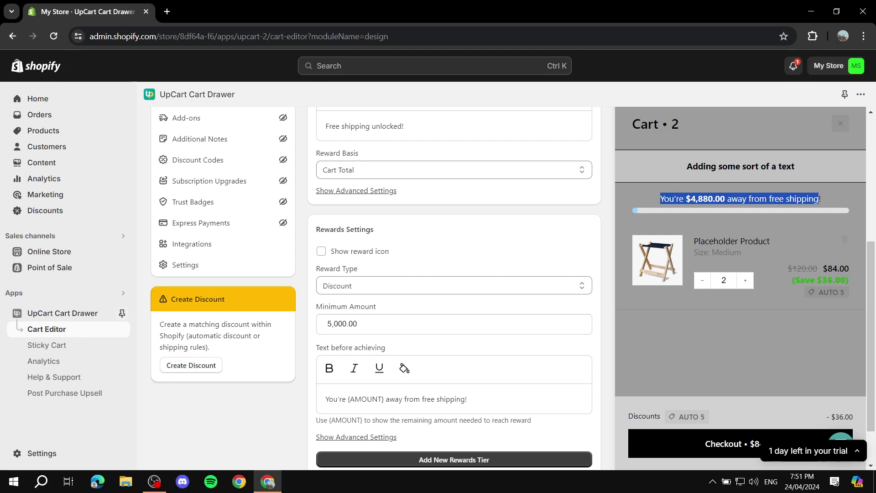
{"action": "left_click", "coordinate": [819, 198]}
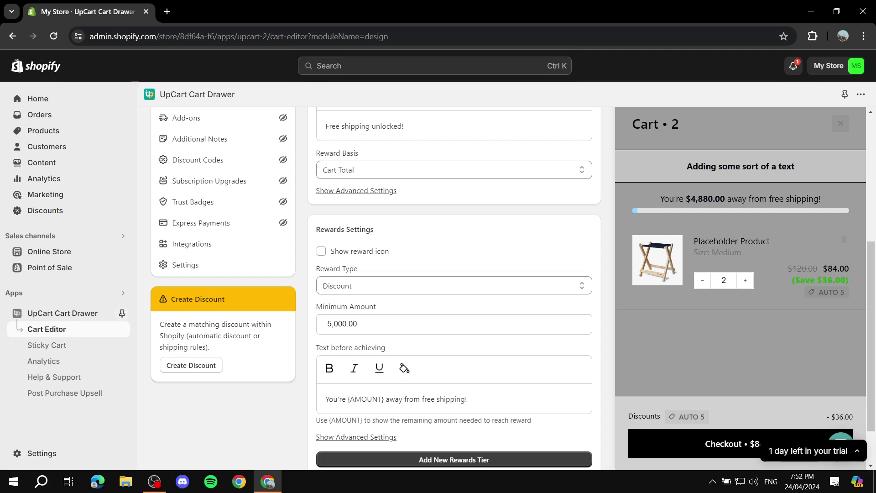
Set the discount reward's minimum amount to 500 and check the free shipping message in the cart preview.
{"action": "mouse_move", "coordinate": [376, 306]}
{"action": "left_mouse_down"}
{"action": "mouse_move", "coordinate": [316, 306]}
{"action": "mouse_move", "coordinate": [327, 324]}
{"action": "left_mouse_up"}
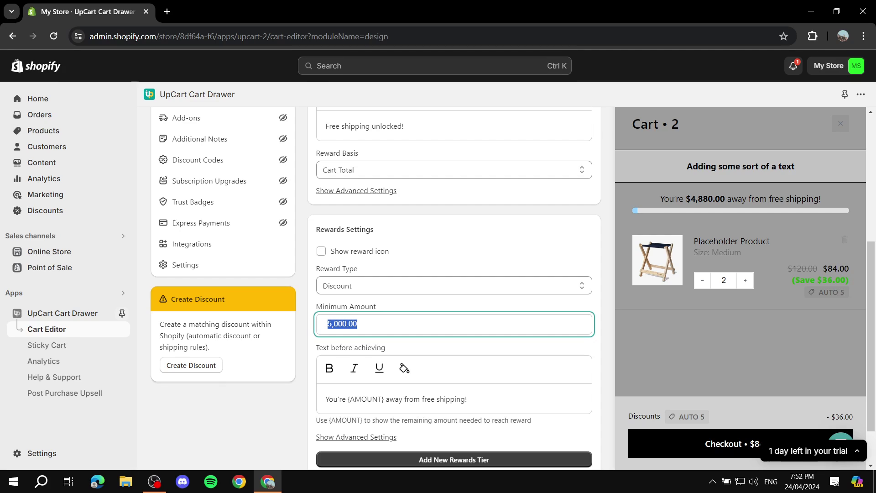
{"action": "type", "text": "500"}
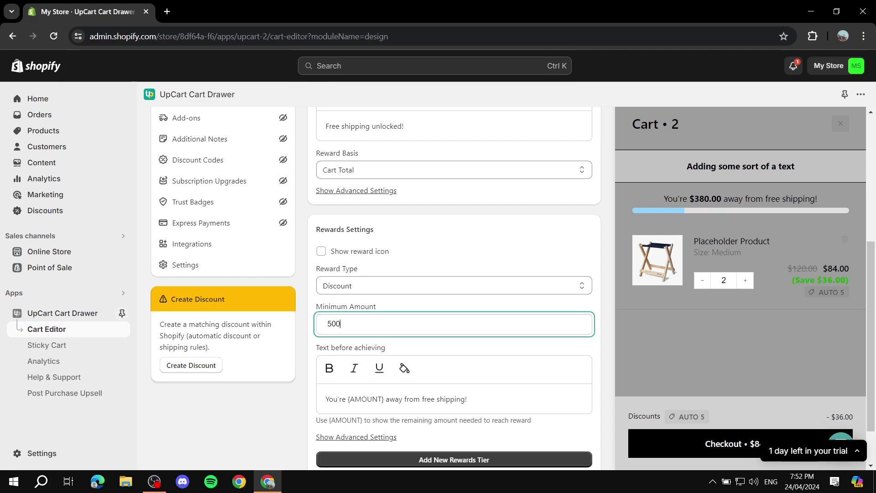
{"action": "key", "text": "Tab"}
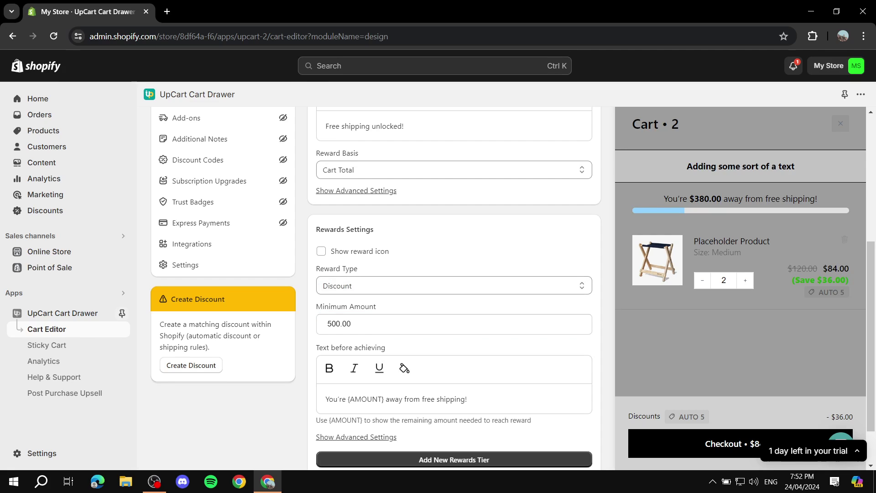
{"action": "scroll", "coordinate": [454, 282], "scroll_direction": "down", "scroll_amount": 3}
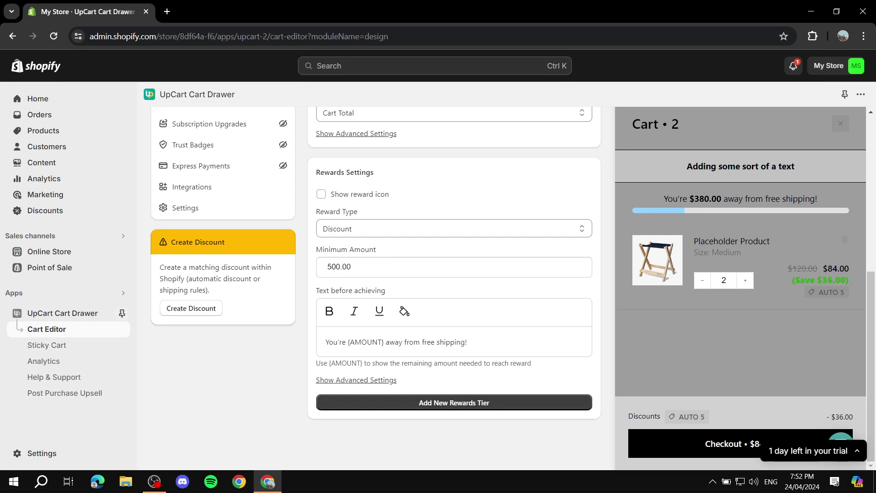
{"action": "left_click_drag", "start_coordinate": [672, 199], "coordinate": [817, 200]}
{"action": "left_click", "coordinate": [803, 210]}
{"action": "left_click_drag", "start_coordinate": [818, 199], "coordinate": [664, 198]}
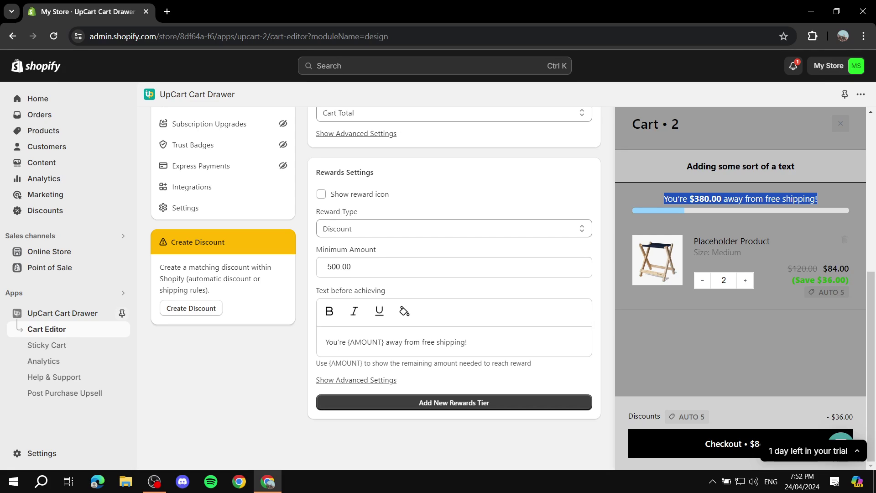
Open the Upsells settings and enable upsells in the cart.
{"action": "scroll", "coordinate": [164, 285], "scroll_direction": "up", "scroll_amount": 6}
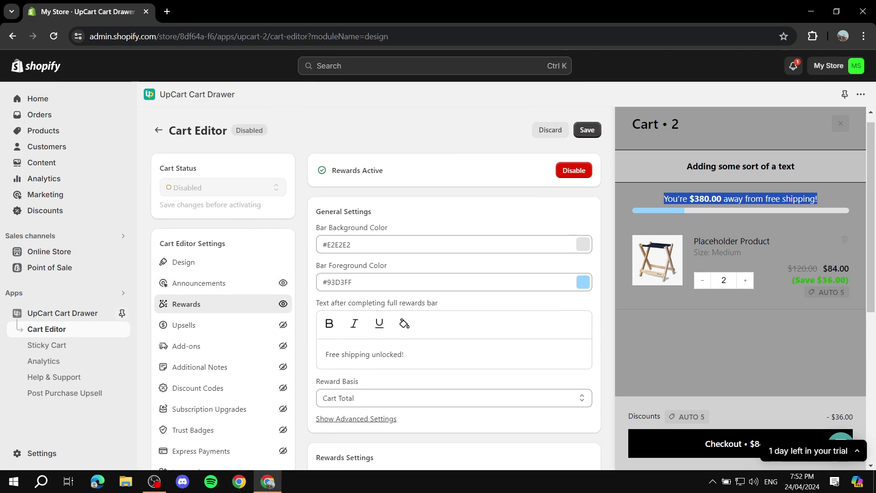
{"action": "left_click", "coordinate": [184, 325]}
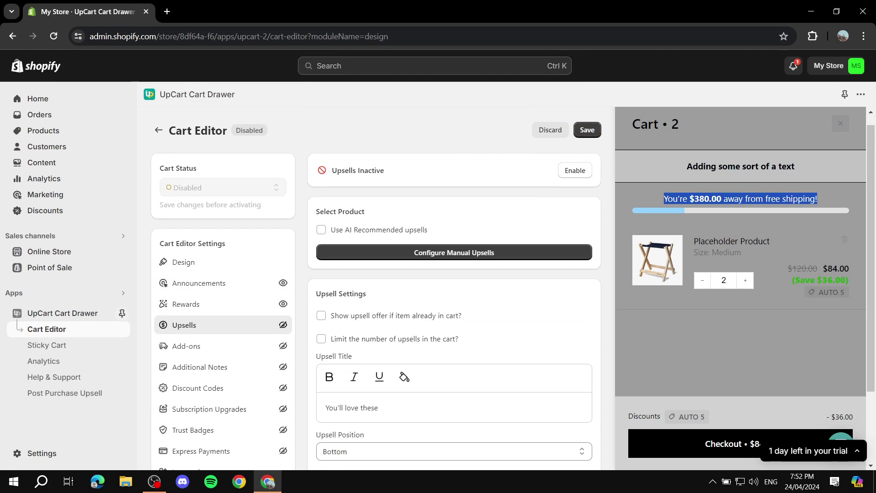
{"action": "left_click", "coordinate": [574, 170]}
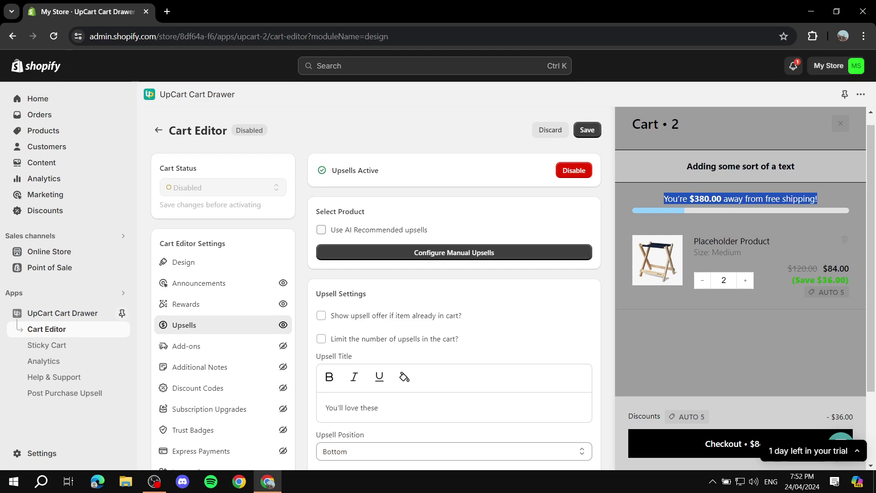
Try AI recommended upsells on and off, and look into the manual upsells configuration without adding any upsell.
{"action": "left_click", "coordinate": [321, 229]}
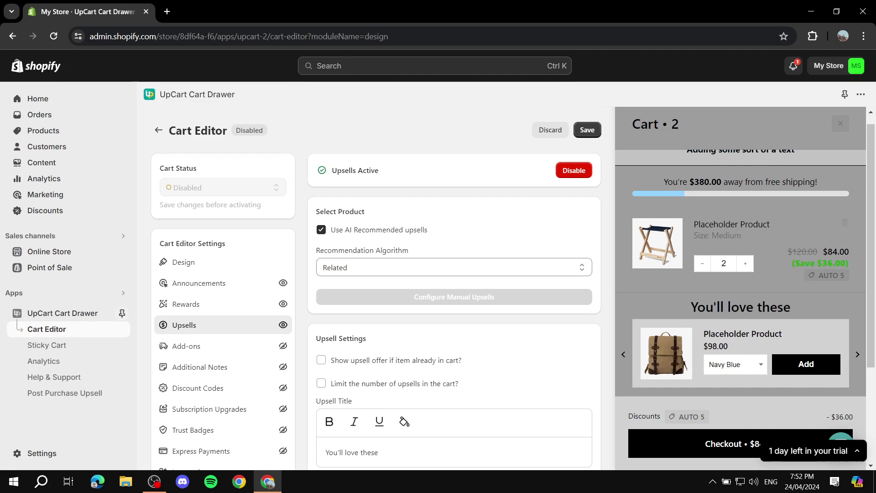
{"action": "left_click", "coordinate": [321, 229]}
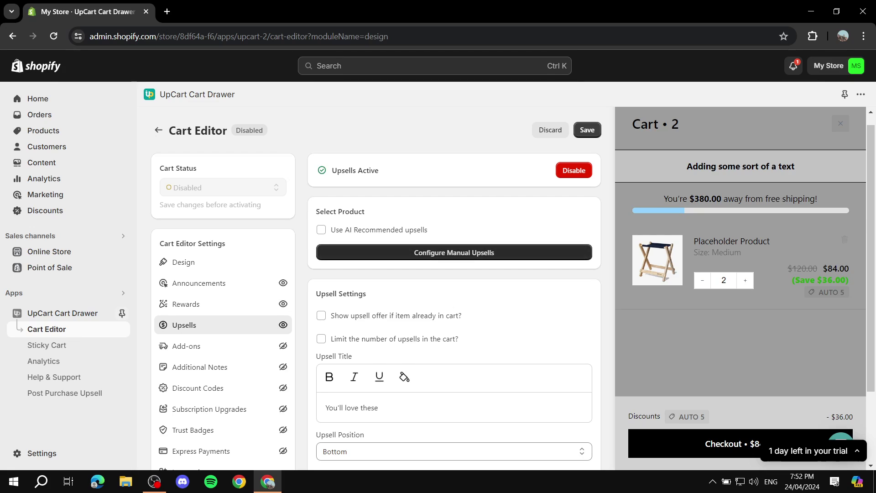
{"action": "left_click", "coordinate": [498, 252]}
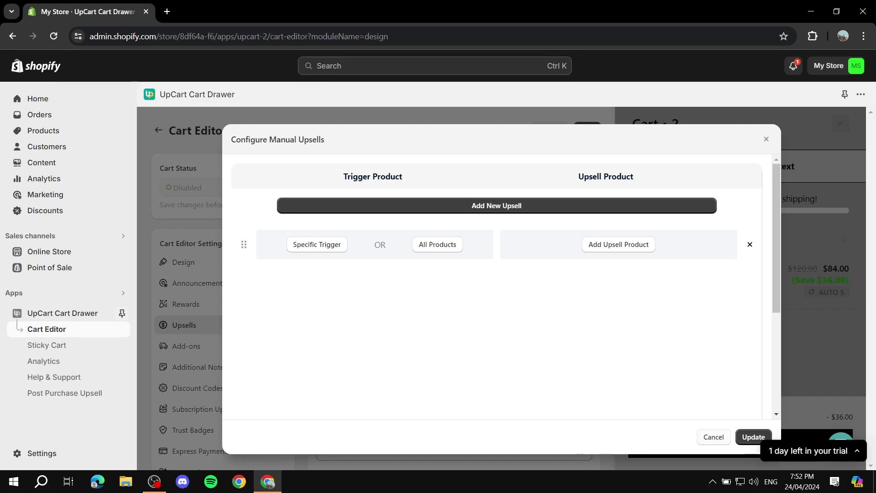
{"action": "key", "text": "Escape"}
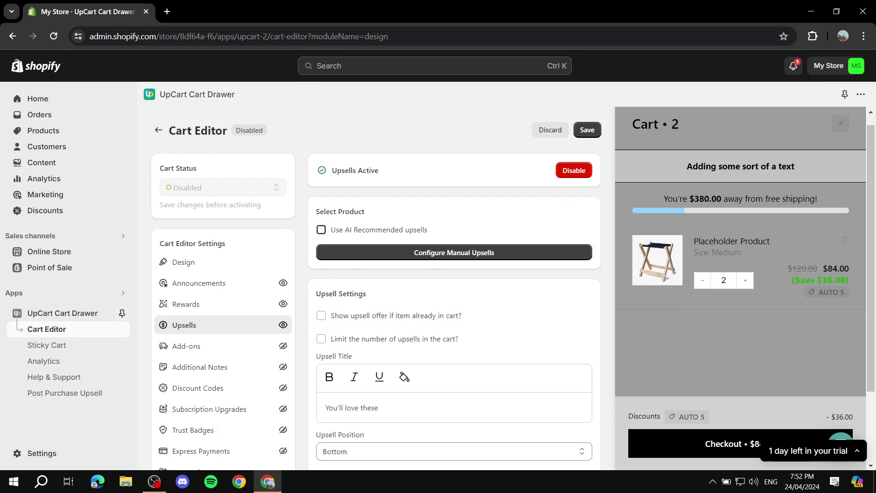
Turn on AI recommended upsells and bring the remaining upsell settings into view.
{"action": "left_click", "coordinate": [321, 230]}
{"action": "scroll", "coordinate": [454, 287], "scroll_direction": "down", "scroll_amount": 3}
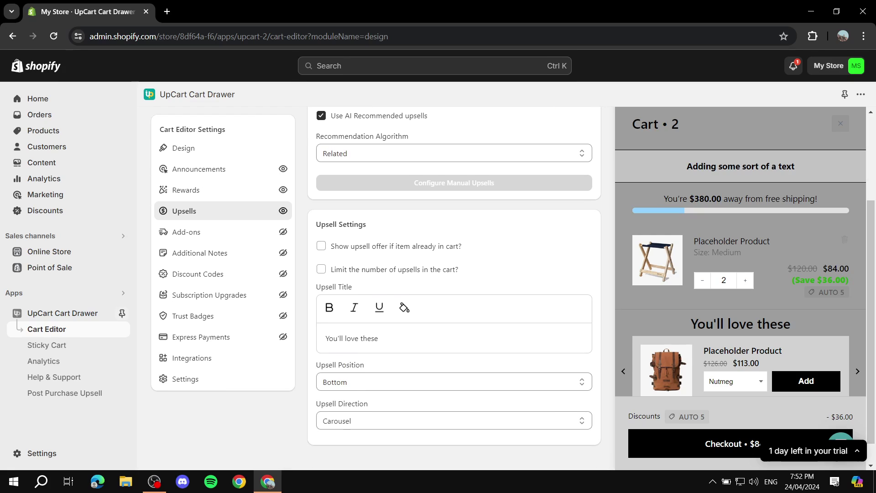
Try the Block upsell direction in the cart preview and set it back to Carousel.
{"action": "scroll", "coordinate": [454, 287], "scroll_direction": "down", "scroll_amount": 1}
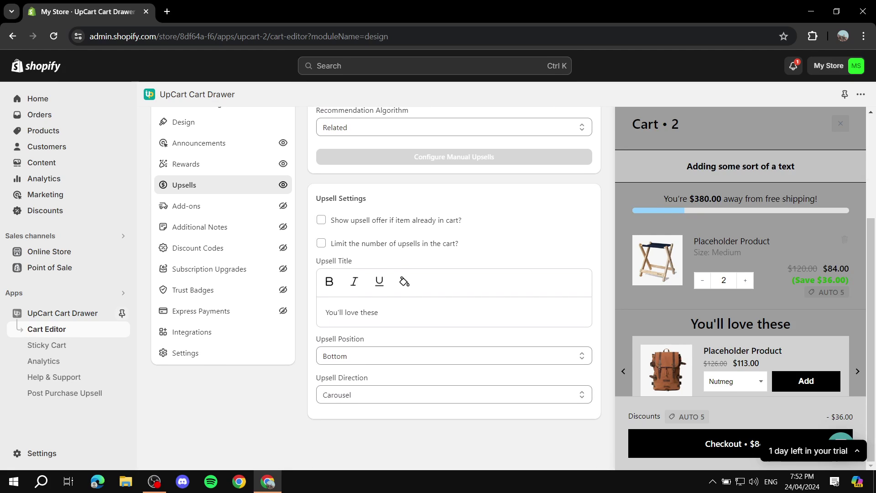
{"action": "scroll", "coordinate": [743, 350], "scroll_direction": "down", "scroll_amount": 1}
{"action": "scroll", "coordinate": [741, 273], "scroll_direction": "up", "scroll_amount": 1}
{"action": "scroll", "coordinate": [740, 273], "scroll_direction": "down", "scroll_amount": 1}
{"action": "left_click", "coordinate": [454, 395]}
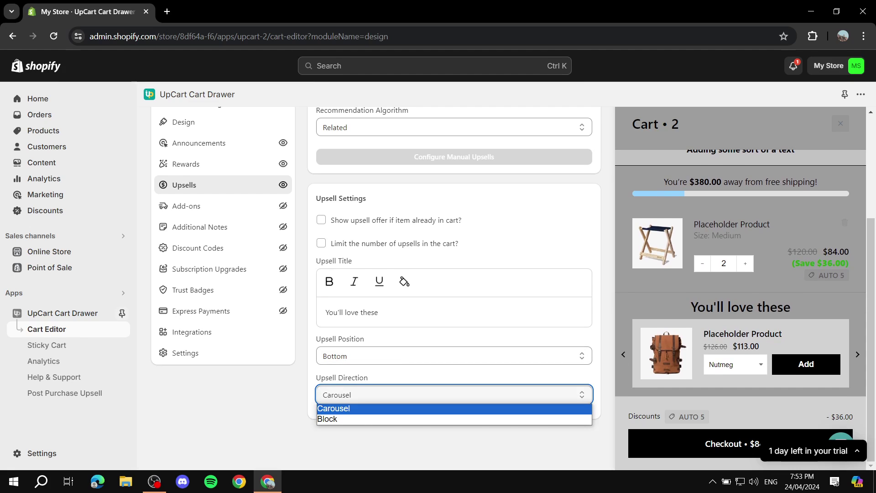
{"action": "left_click", "coordinate": [454, 418]}
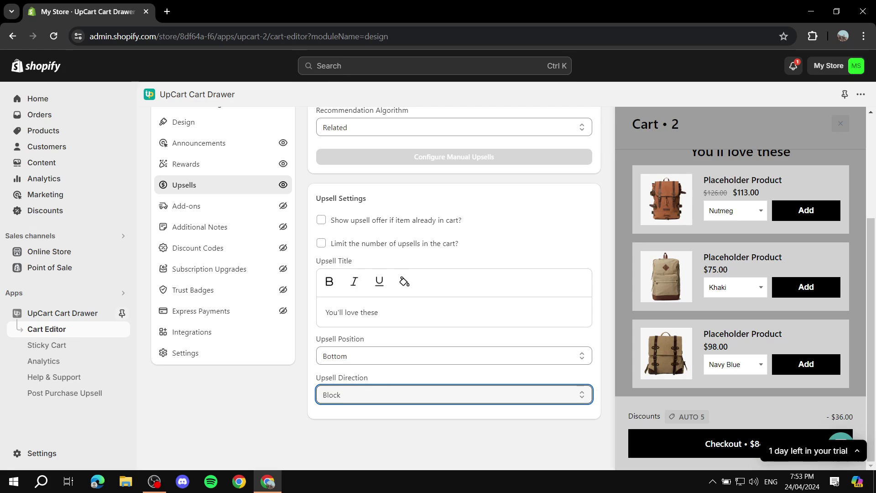
{"action": "left_click", "coordinate": [454, 395]}
{"action": "left_click", "coordinate": [454, 409]}
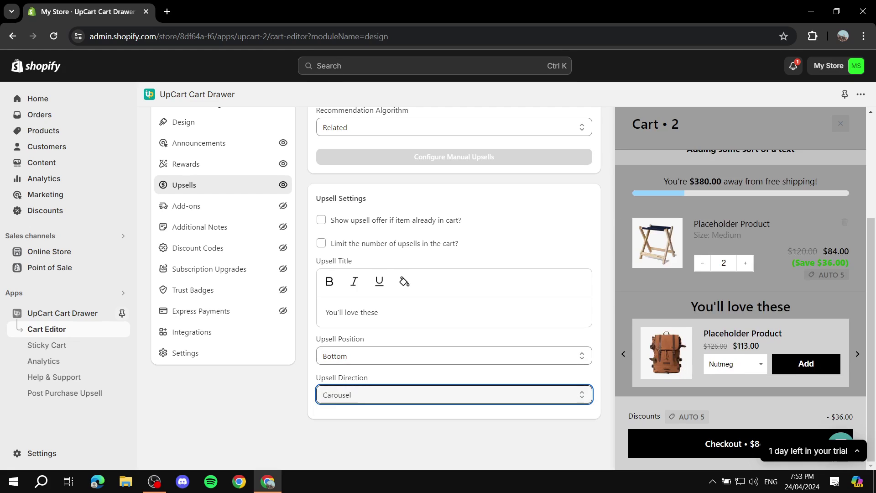
Try limiting the number of upsells in the cart to a maximum of 5 and remove the limit again.
{"action": "scroll", "coordinate": [454, 287], "scroll_direction": "up", "scroll_amount": 3}
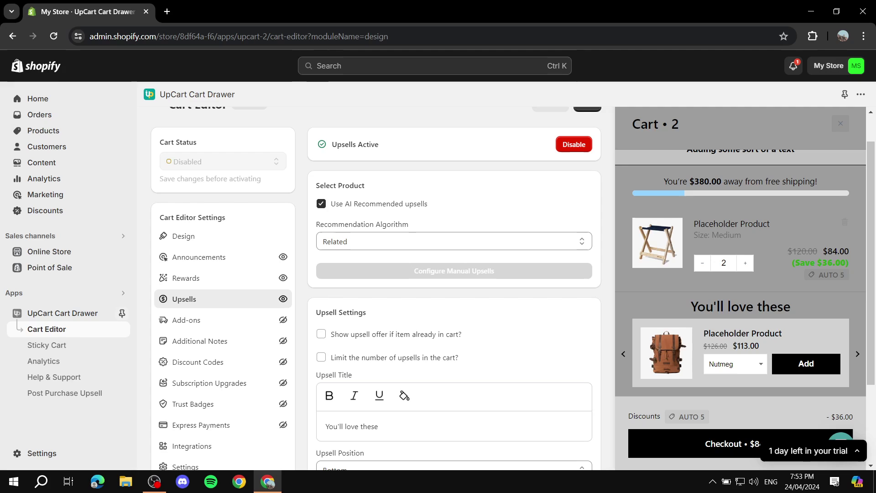
{"action": "left_click_drag", "start_coordinate": [366, 312], "coordinate": [317, 312]}
{"action": "left_click", "coordinate": [316, 312]}
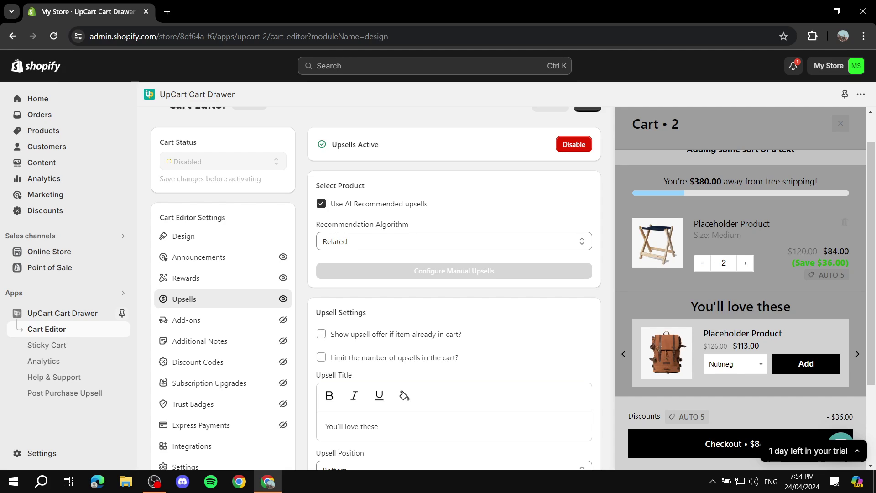
{"action": "scroll", "coordinate": [376, 289], "scroll_direction": "down", "scroll_amount": 2}
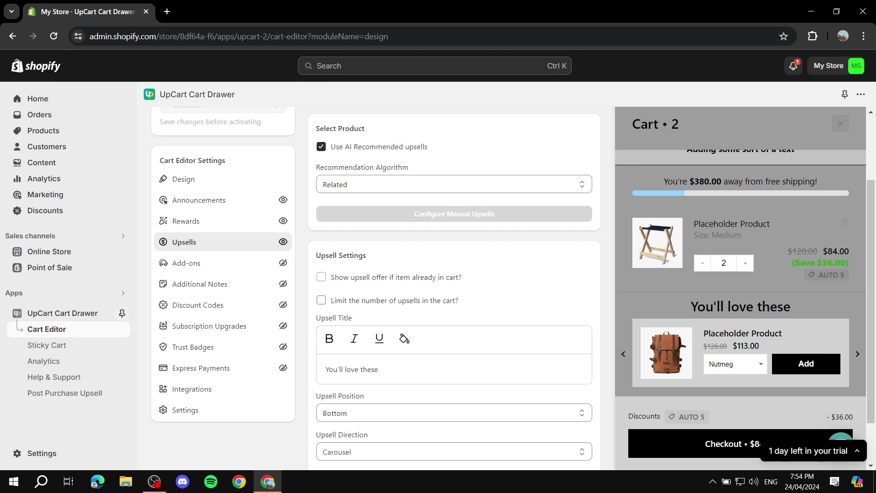
{"action": "left_click", "coordinate": [321, 300]}
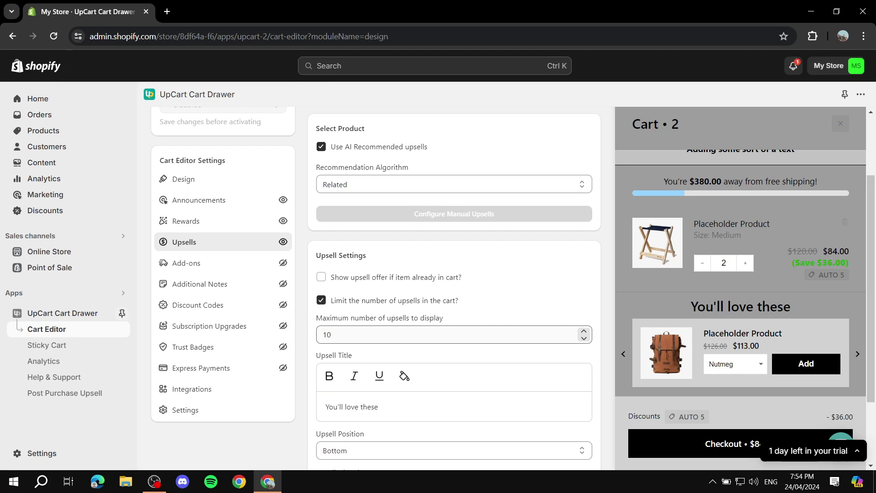
{"action": "double_click", "coordinate": [327, 334]}
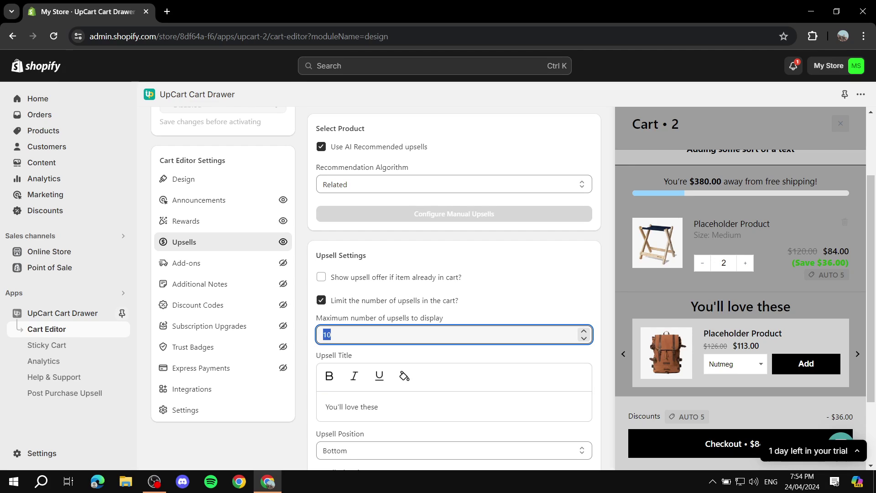
{"action": "type", "text": "5"}
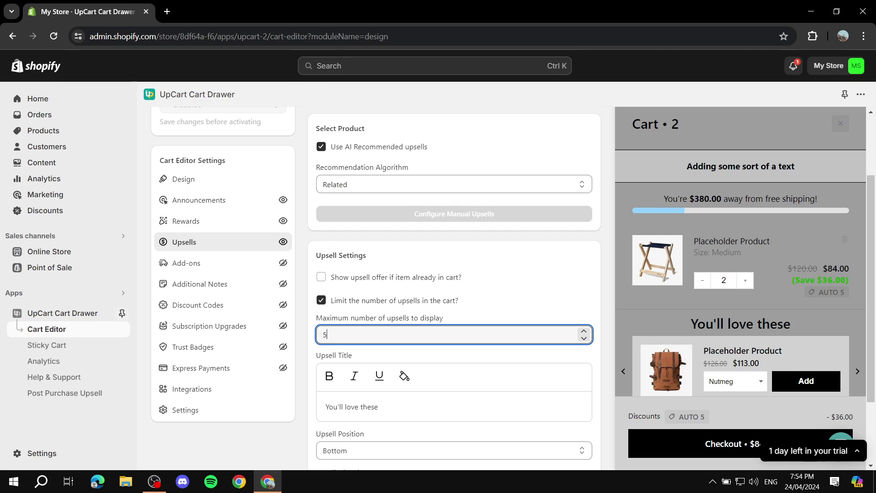
{"action": "left_click", "coordinate": [321, 300]}
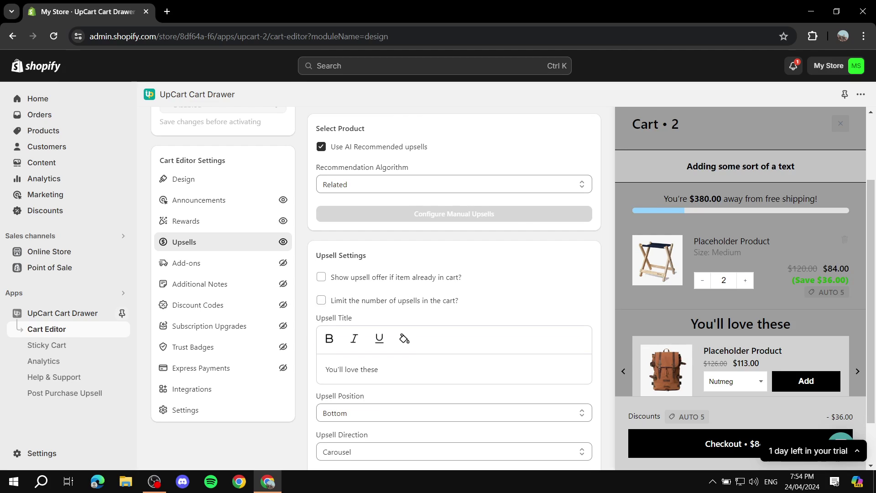
Check the Announcements settings against the announcement text shown in the cart preview.
{"action": "scroll", "coordinate": [376, 287], "scroll_direction": "up", "scroll_amount": 2}
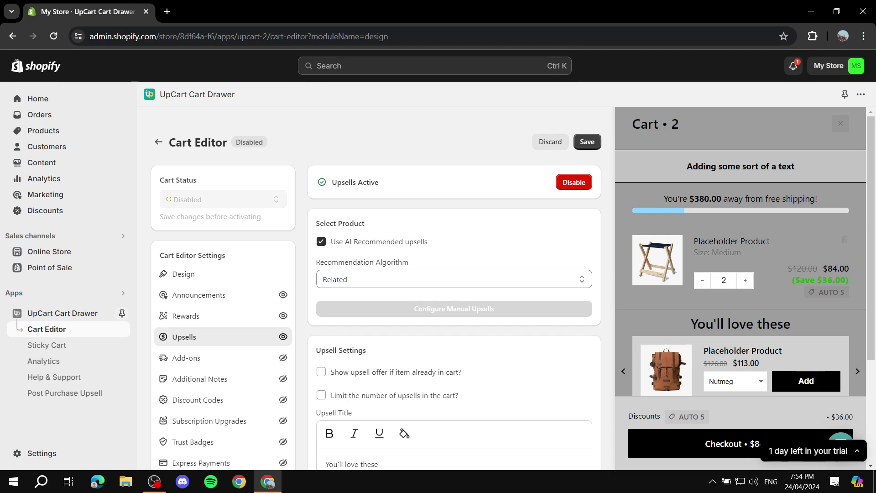
{"action": "scroll", "coordinate": [376, 288], "scroll_direction": "down", "scroll_amount": 1}
{"action": "left_click", "coordinate": [223, 301]}
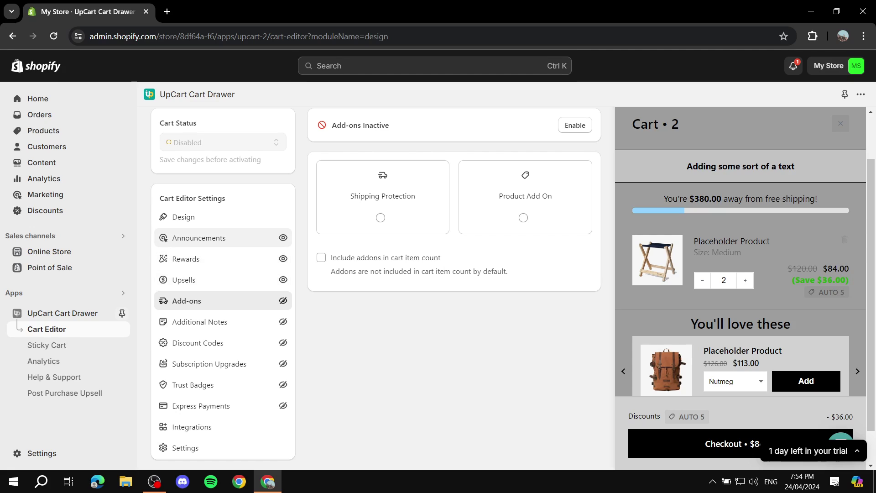
{"action": "left_click", "coordinate": [199, 238]}
{"action": "left_click_drag", "start_coordinate": [687, 166], "coordinate": [794, 166]}
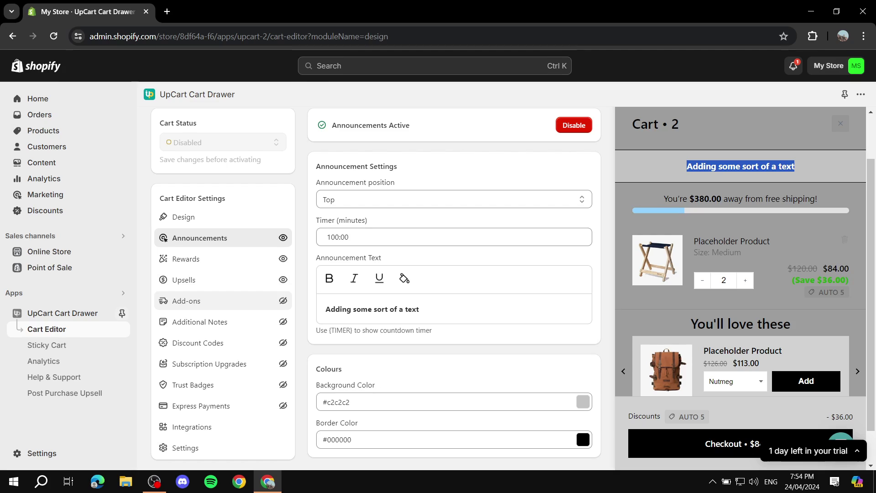
Open the Add-ons settings, look at the Product Add On option, and choose Shipping Protection as the add-on type.
{"action": "left_click", "coordinate": [186, 300]}
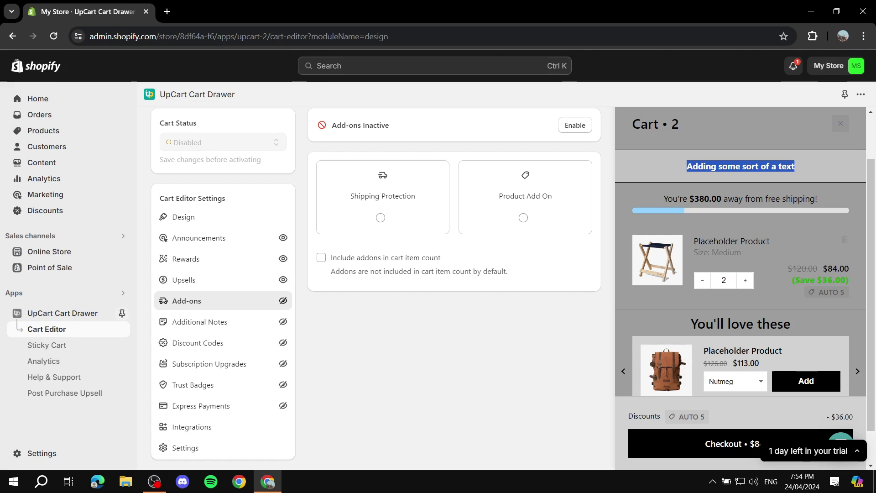
{"action": "left_click", "coordinate": [525, 196]}
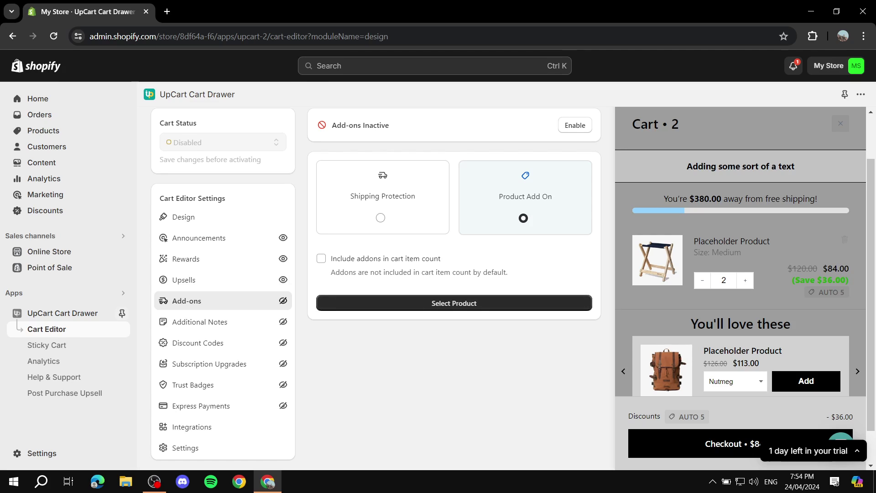
{"action": "left_click", "coordinate": [380, 218]}
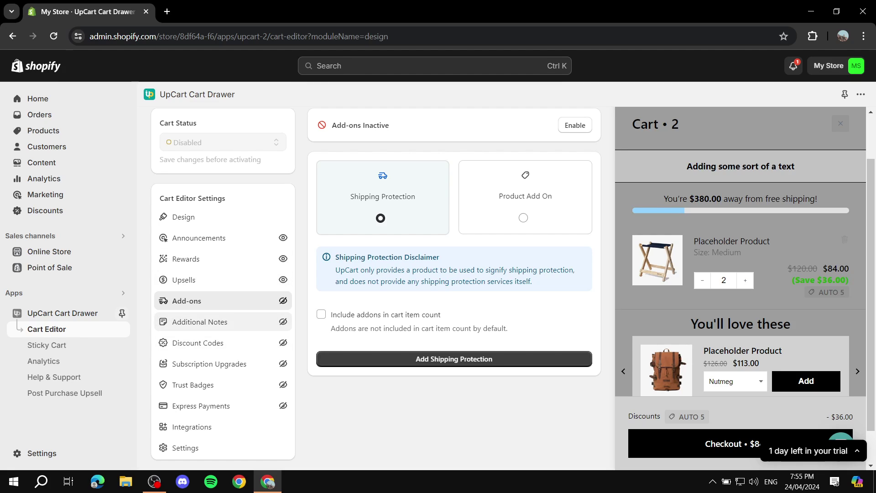
Try out additional notes by enabling them and opening the special instructions field in the cart preview, and disable them again.
{"action": "left_click", "coordinate": [200, 321]}
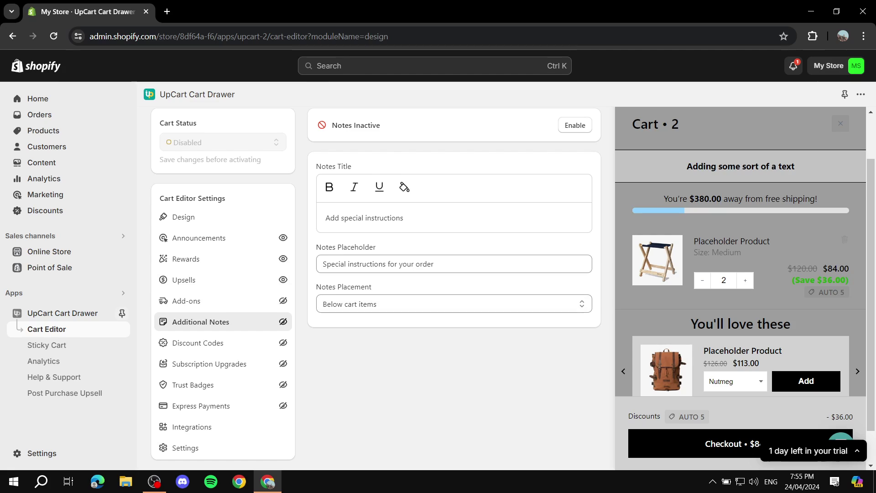
{"action": "scroll", "coordinate": [375, 274], "scroll_direction": "down", "scroll_amount": 1}
{"action": "scroll", "coordinate": [374, 274], "scroll_direction": "up", "scroll_amount": 2}
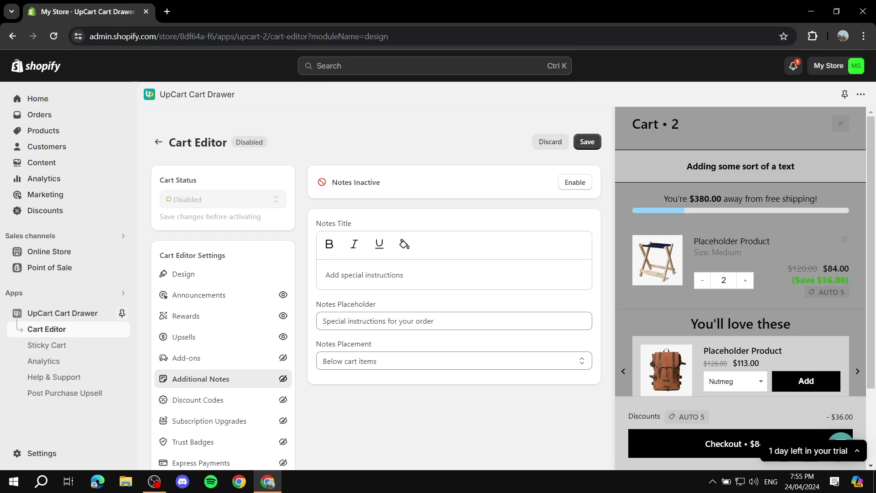
{"action": "left_click", "coordinate": [574, 182]}
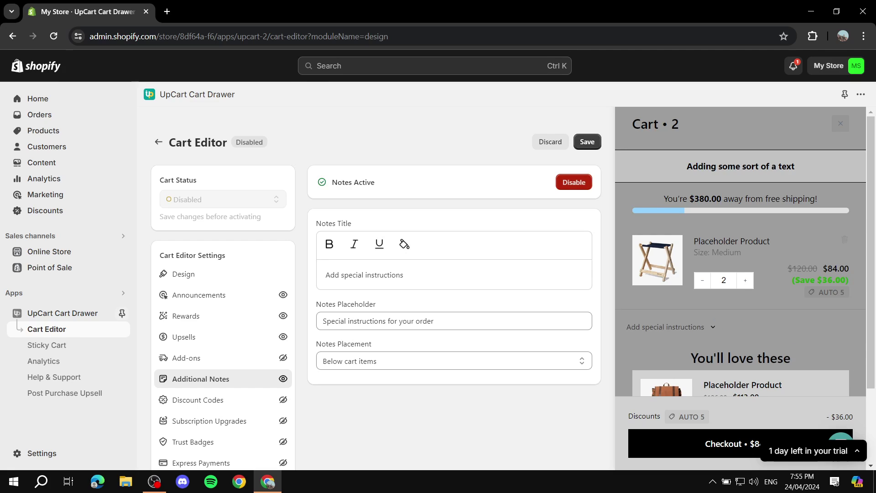
{"action": "scroll", "coordinate": [740, 273], "scroll_direction": "down", "scroll_amount": 1}
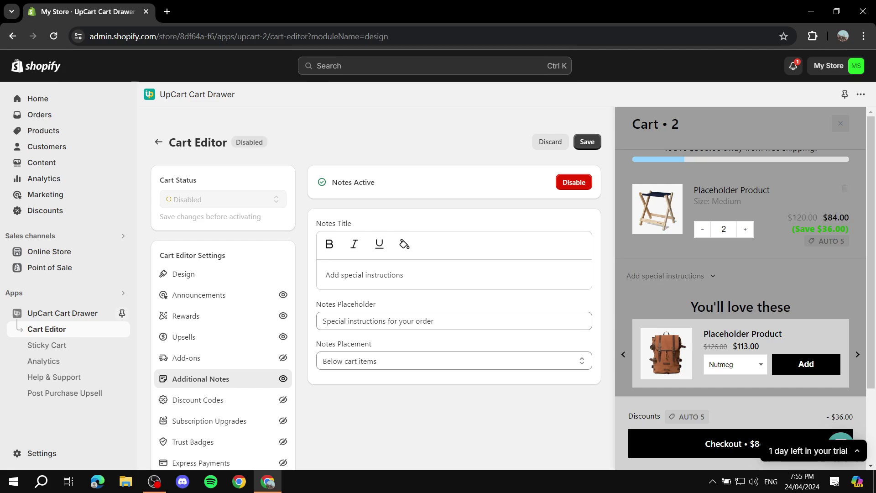
{"action": "left_click", "coordinate": [671, 275]}
{"action": "left_click", "coordinate": [629, 296]}
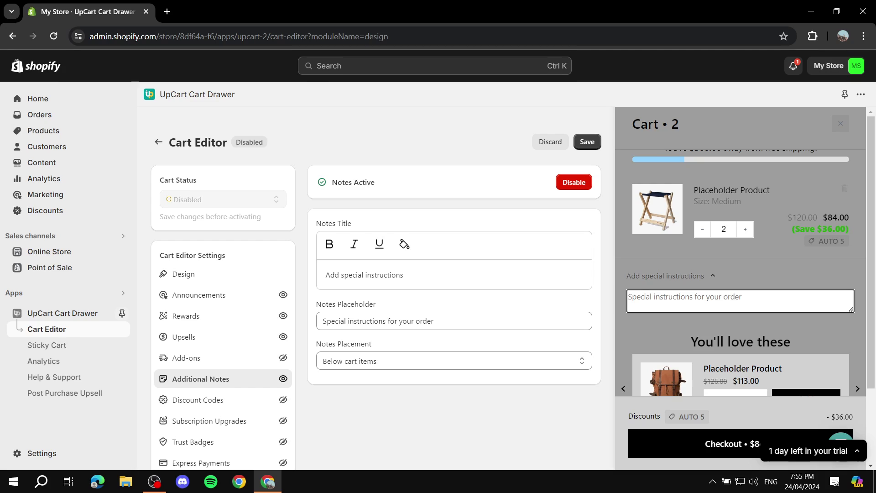
{"action": "left_click_drag", "start_coordinate": [406, 274], "coordinate": [325, 274]}
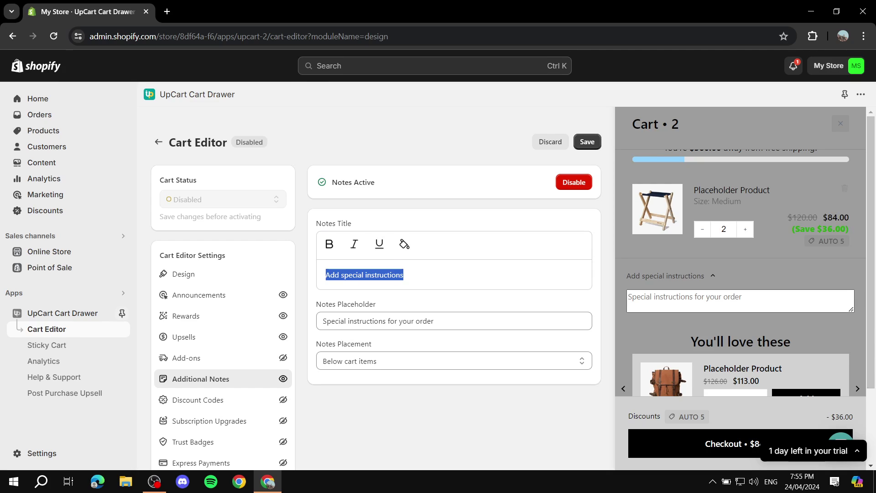
{"action": "left_click", "coordinate": [403, 275]}
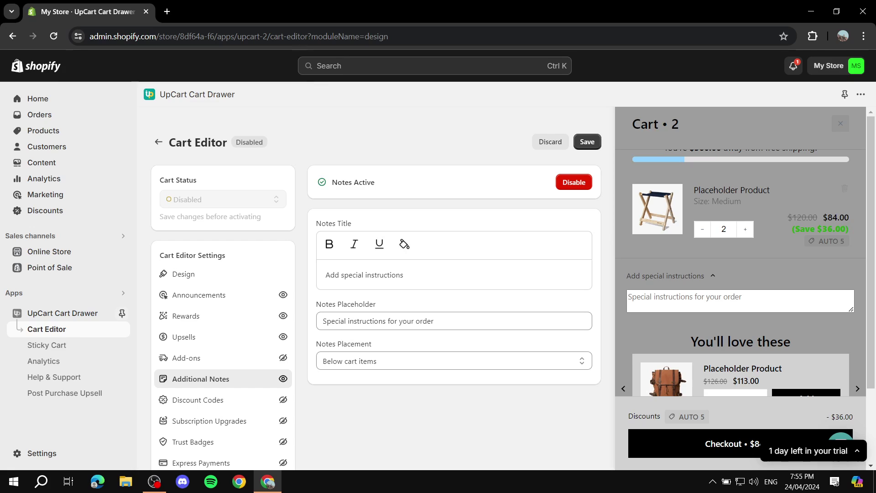
{"action": "left_click", "coordinate": [574, 182]}
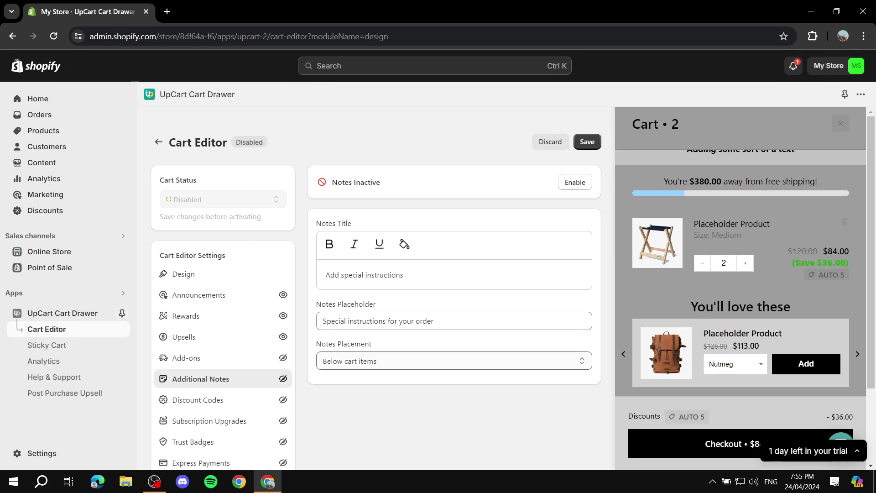
Enable discount codes in the cart and try the discount code field in the preview without entering a code.
{"action": "scroll", "coordinate": [224, 338], "scroll_direction": "down", "scroll_amount": 2}
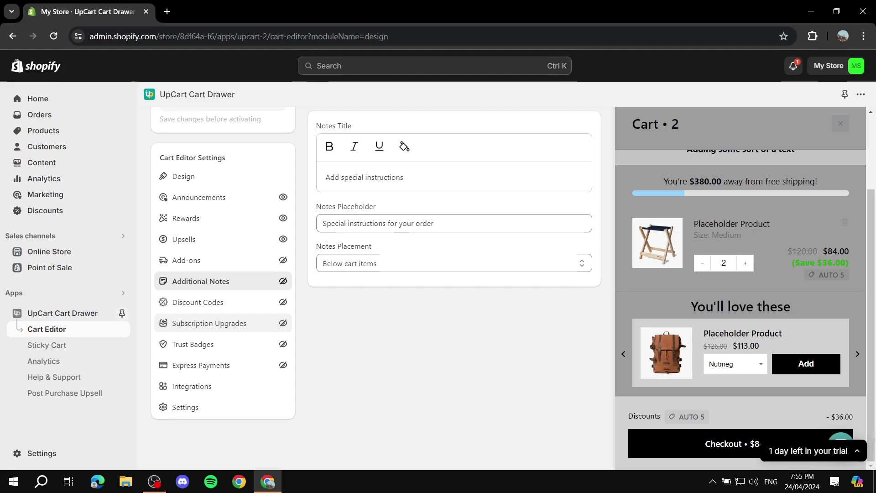
{"action": "left_click", "coordinate": [199, 302]}
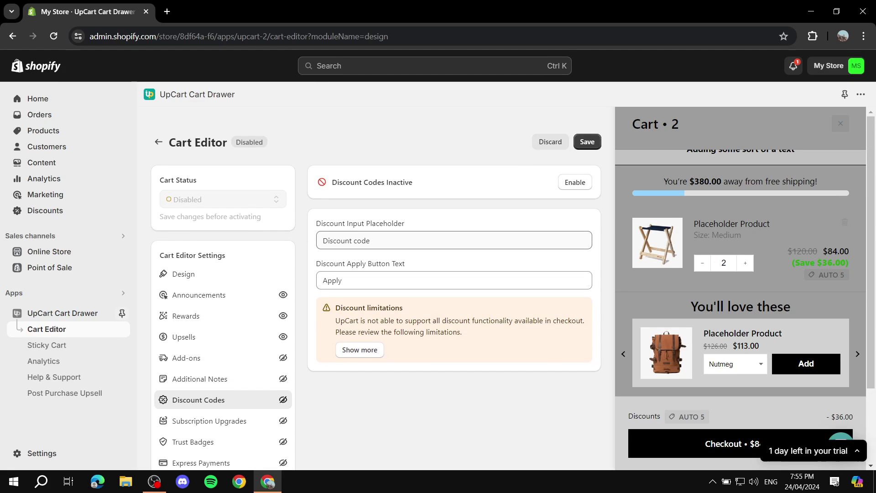
{"action": "scroll", "coordinate": [454, 210], "scroll_direction": "up", "scroll_amount": 2}
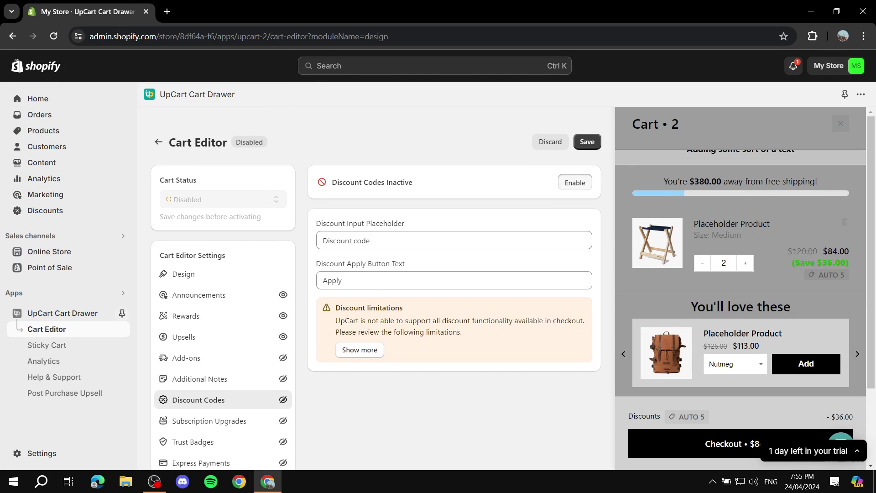
{"action": "left_click", "coordinate": [575, 182]}
{"action": "scroll", "coordinate": [377, 283], "scroll_direction": "down", "scroll_amount": 1}
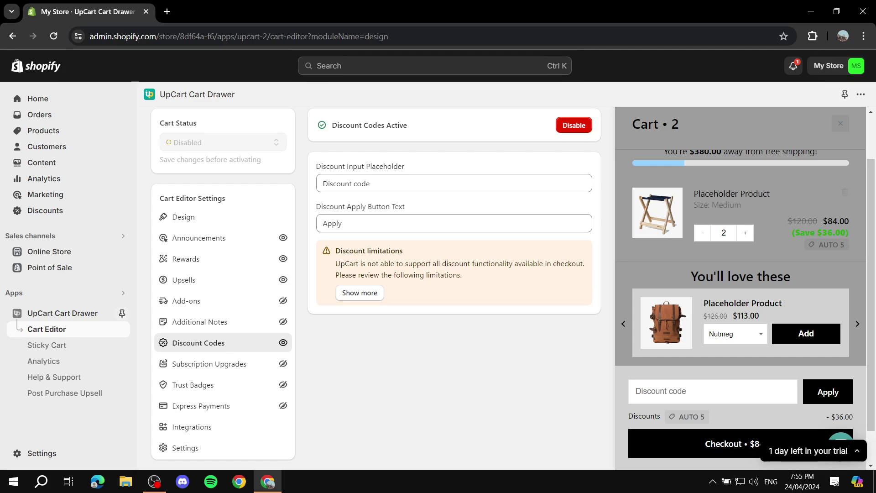
{"action": "left_click", "coordinate": [635, 391]}
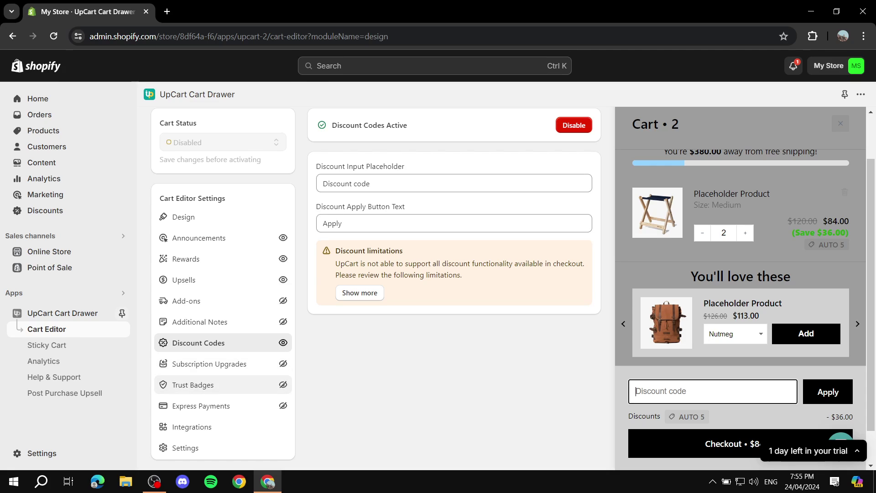
Try out subscription upgrades in the cart preview and disable them again.
{"action": "left_click", "coordinate": [210, 363]}
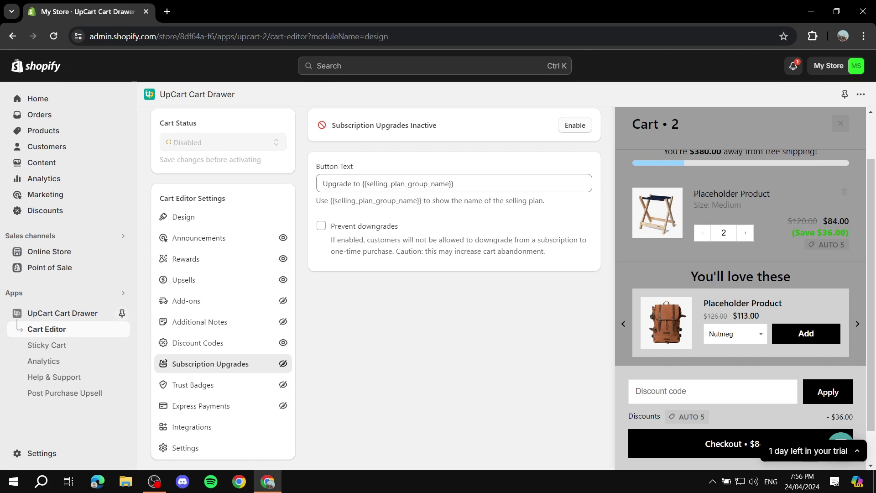
{"action": "left_click", "coordinate": [575, 125]}
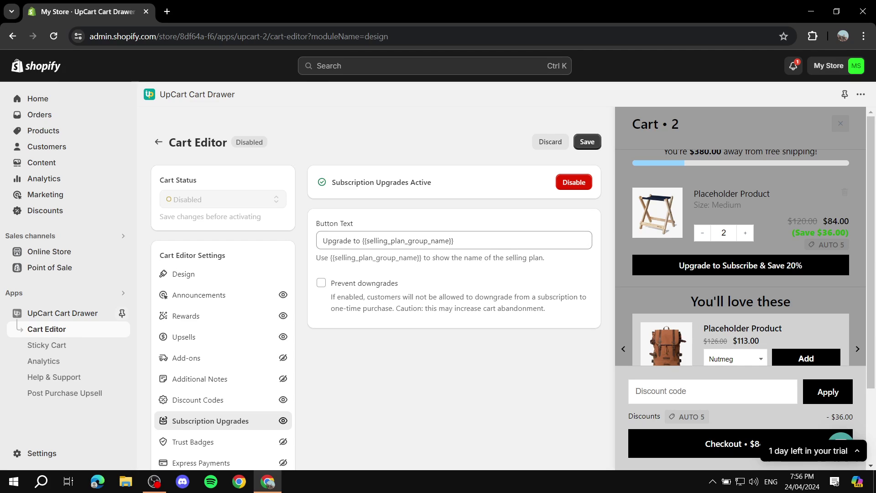
{"action": "left_click", "coordinate": [573, 182]}
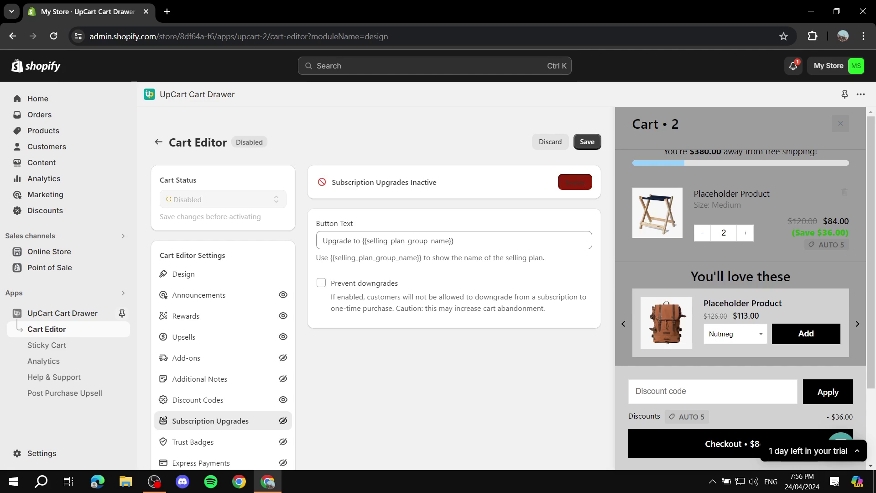
Open the Trust Badges settings, choose the Payment Icons preset image and enable the badges in the cart.
{"action": "scroll", "coordinate": [375, 287], "scroll_direction": "down", "scroll_amount": 3}
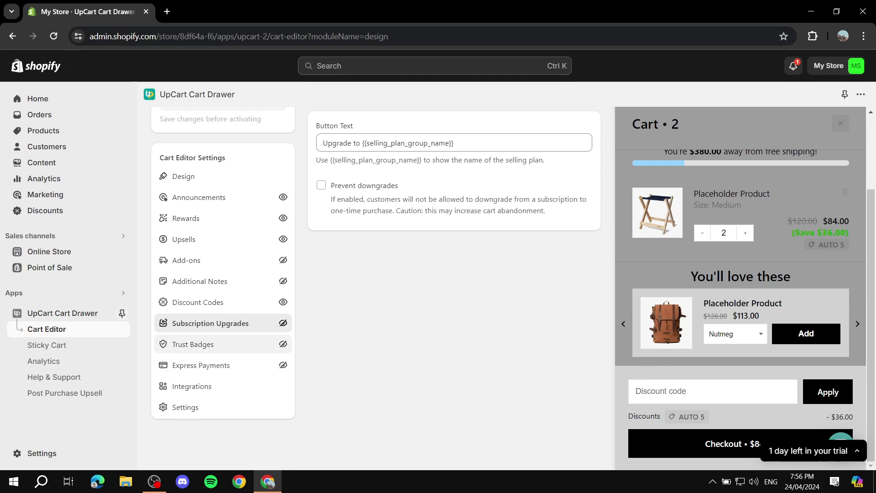
{"action": "left_click", "coordinate": [193, 344]}
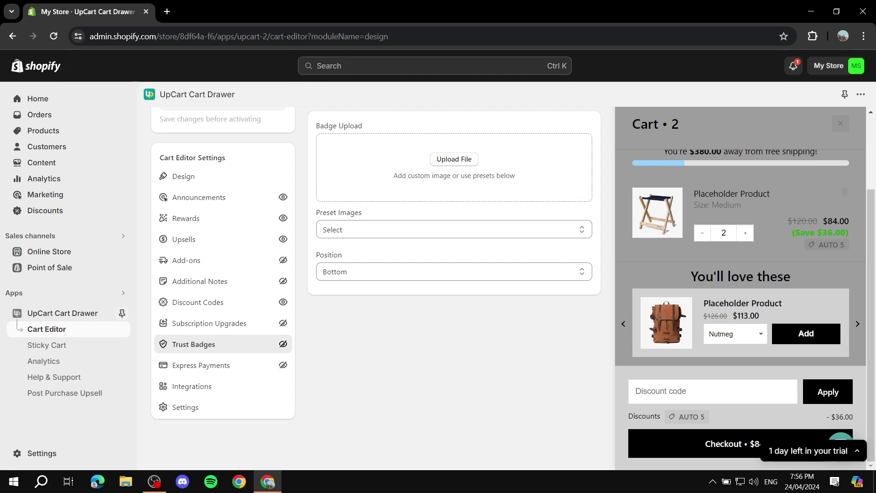
{"action": "scroll", "coordinate": [454, 273], "scroll_direction": "down", "scroll_amount": 2}
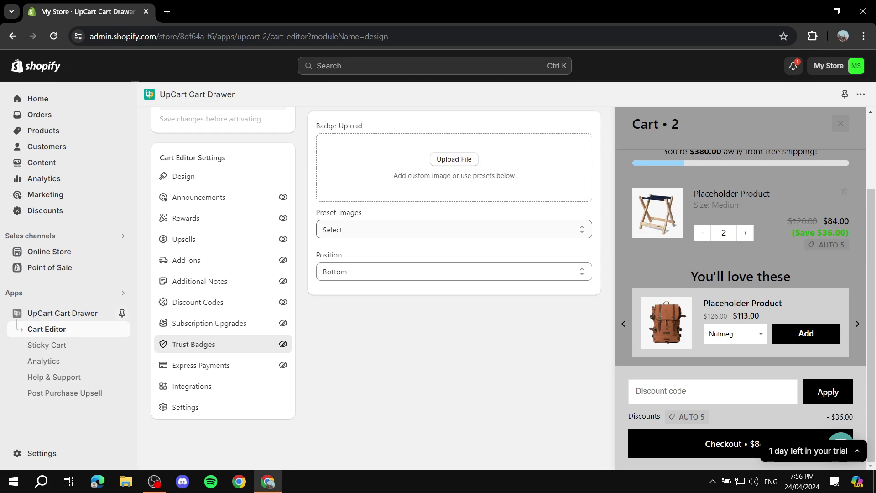
{"action": "left_click", "coordinate": [453, 229]}
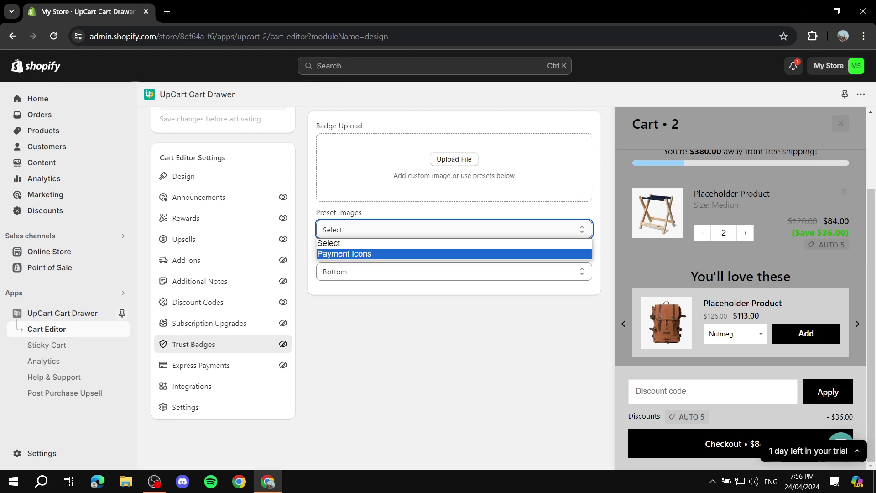
{"action": "left_click", "coordinate": [454, 254]}
{"action": "scroll", "coordinate": [454, 274], "scroll_direction": "up", "scroll_amount": 2}
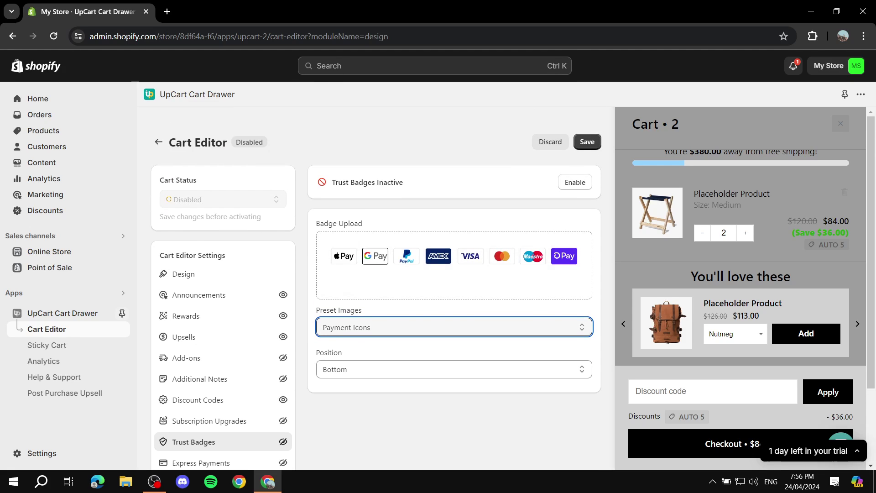
{"action": "left_click", "coordinate": [575, 182]}
{"action": "scroll", "coordinate": [454, 274], "scroll_direction": "down", "scroll_amount": 2}
{"action": "scroll", "coordinate": [740, 237], "scroll_direction": "down", "scroll_amount": 1}
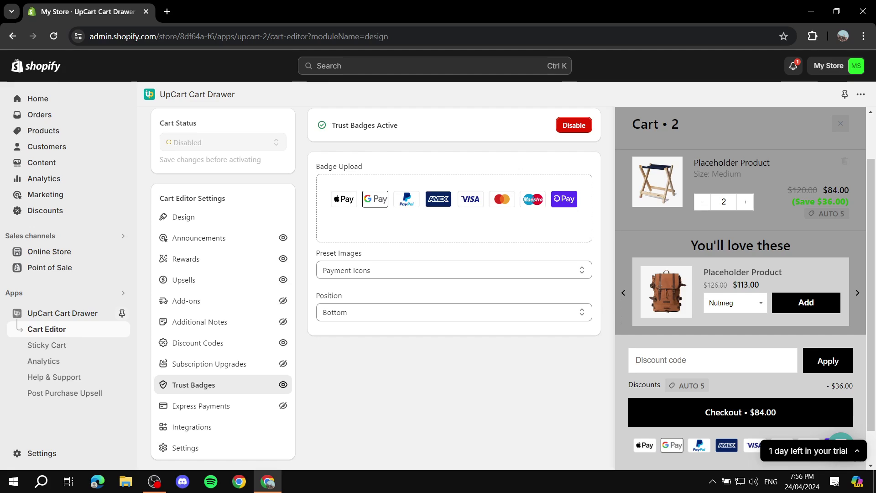
Try the trust badges in the Top position, set them back to Bottom, and disable the badges.
{"action": "scroll", "coordinate": [454, 274], "scroll_direction": "up", "scroll_amount": 2}
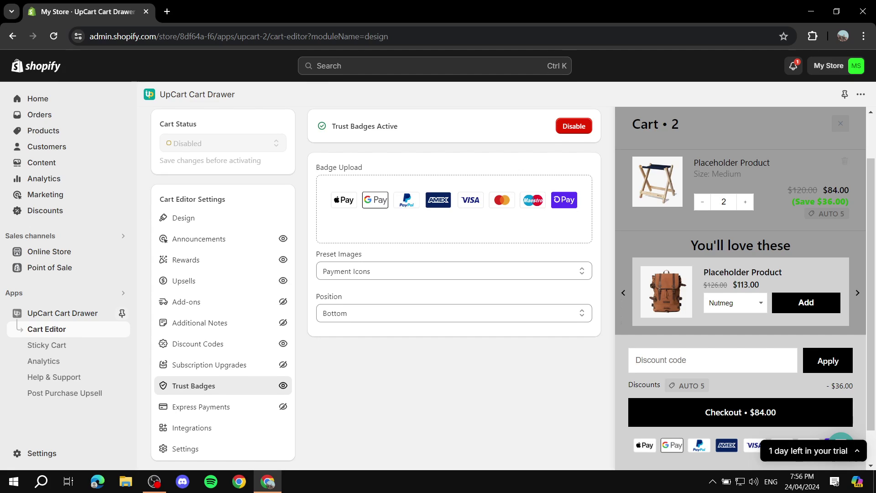
{"action": "left_click", "coordinate": [454, 369]}
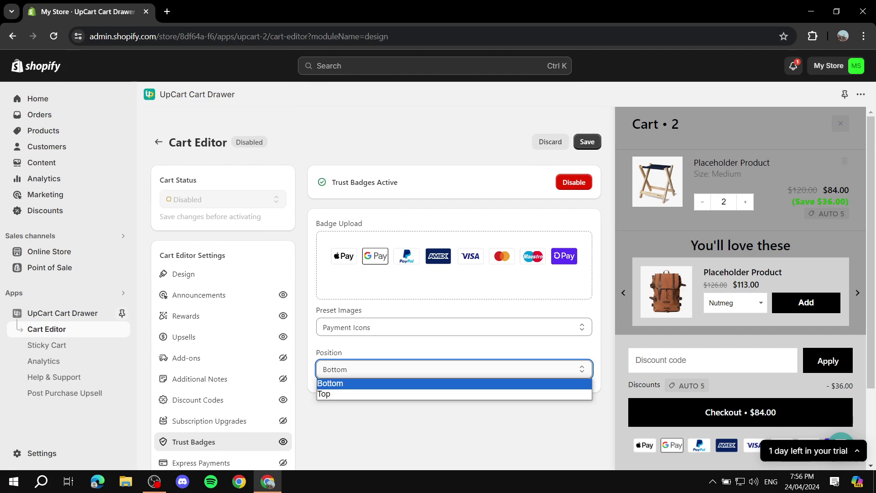
{"action": "left_click", "coordinate": [454, 394]}
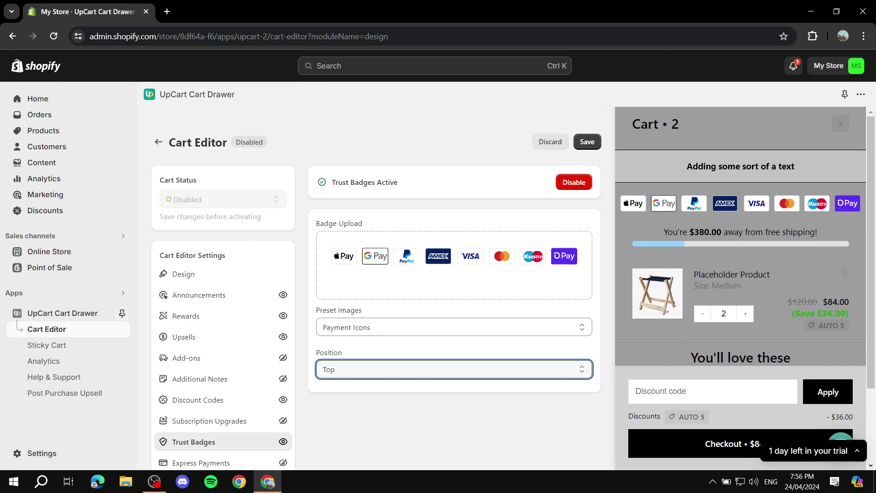
{"action": "left_click", "coordinate": [454, 369]}
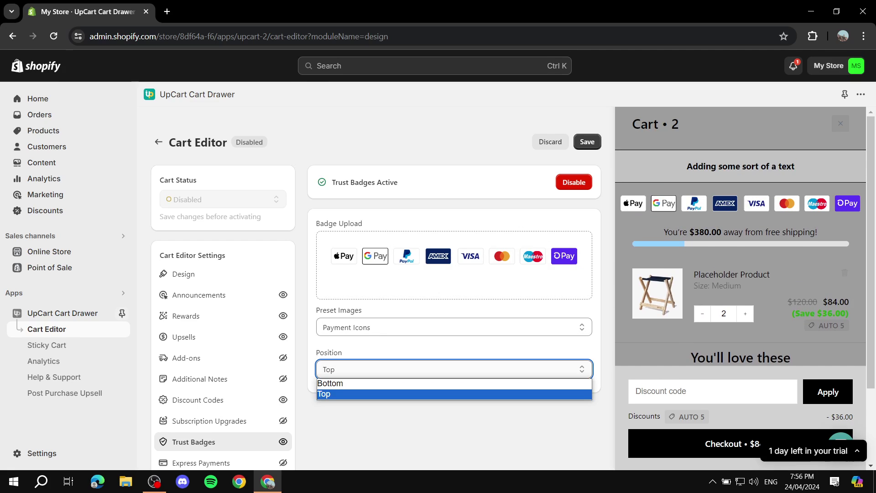
{"action": "left_click", "coordinate": [333, 385]}
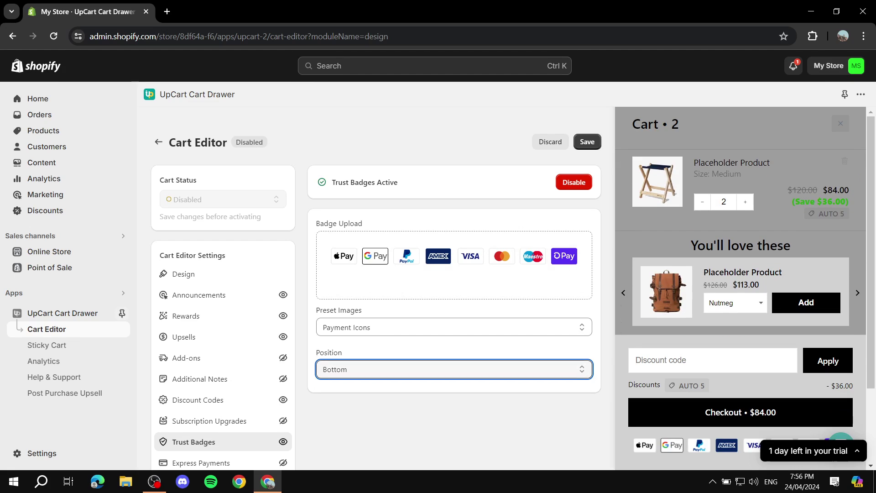
{"action": "left_click", "coordinate": [574, 182]}
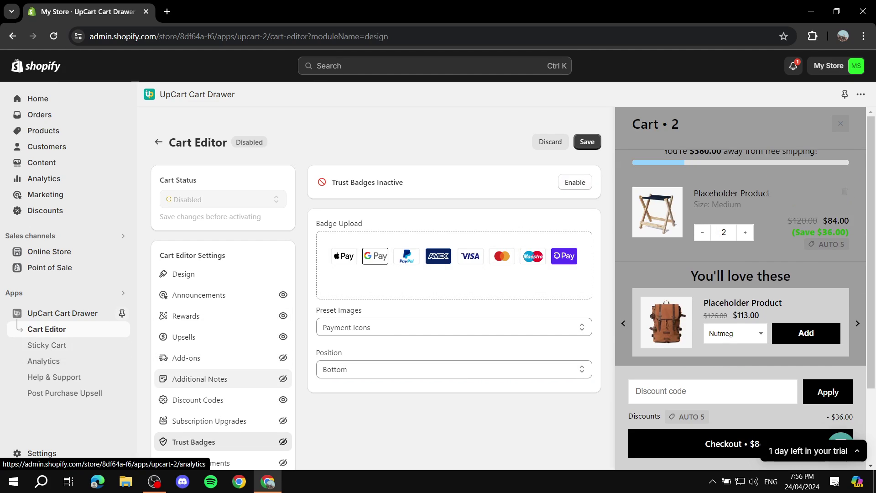
Open the Express Payments settings, select PayPal and Apple Pay as gateways, and enable express payments in the cart.
{"action": "scroll", "coordinate": [224, 376], "scroll_direction": "down", "scroll_amount": 2}
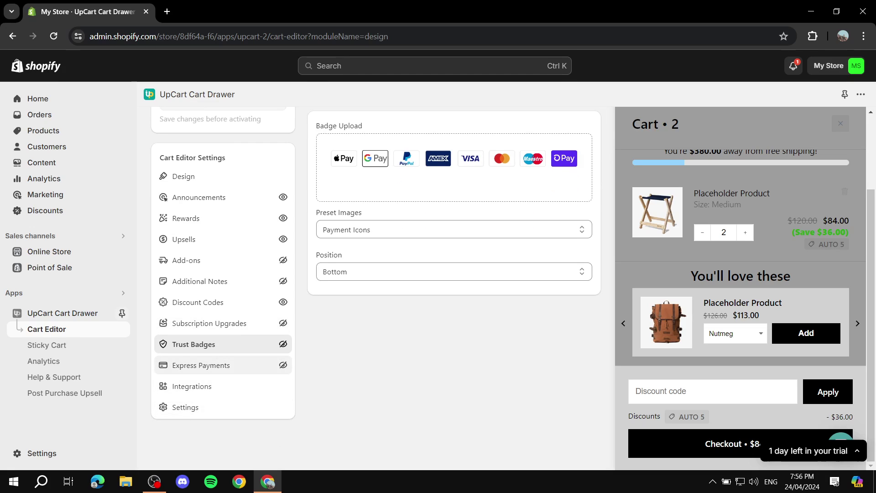
{"action": "left_click", "coordinate": [202, 365]}
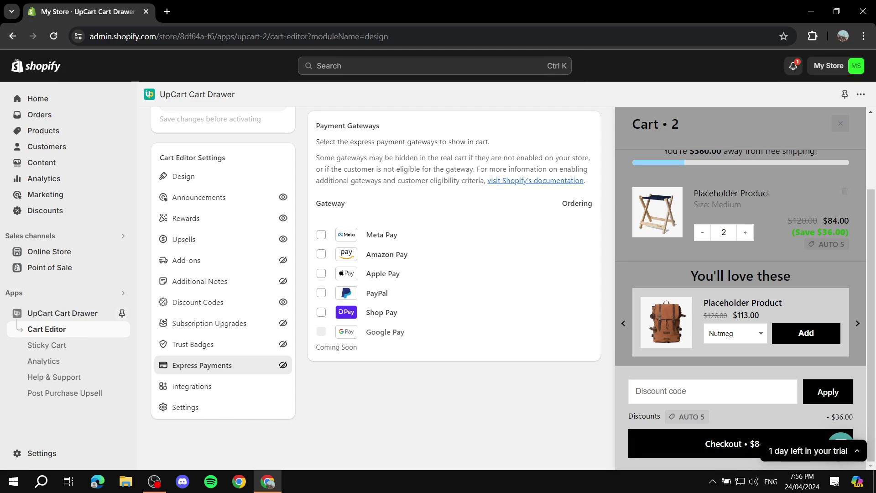
{"action": "left_click", "coordinate": [321, 293]}
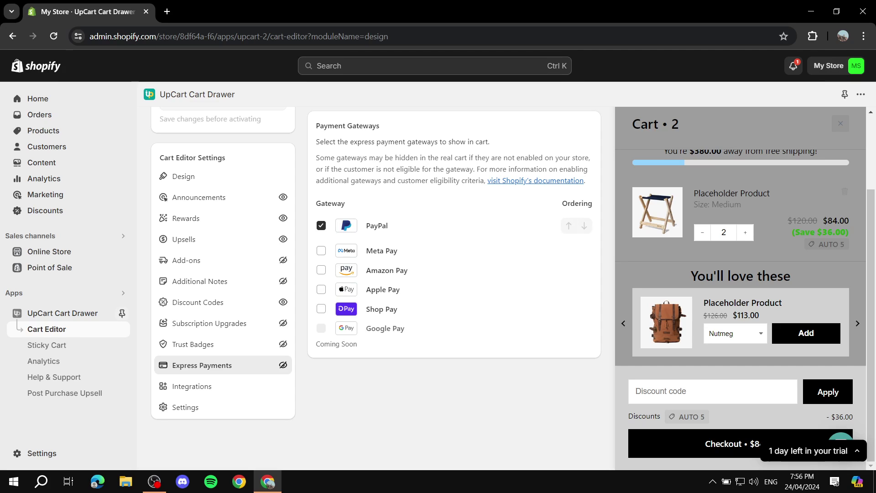
{"action": "left_click", "coordinate": [321, 289]}
{"action": "scroll", "coordinate": [454, 287], "scroll_direction": "up", "scroll_amount": 3}
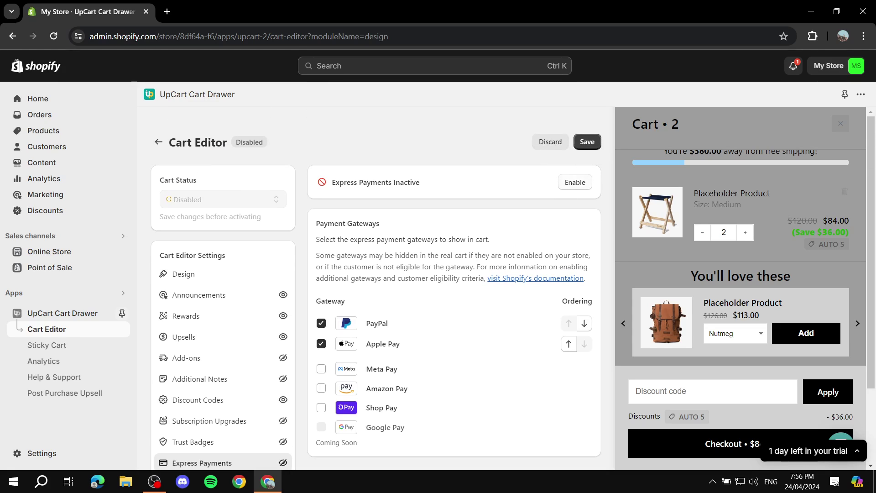
{"action": "left_click", "coordinate": [575, 182]}
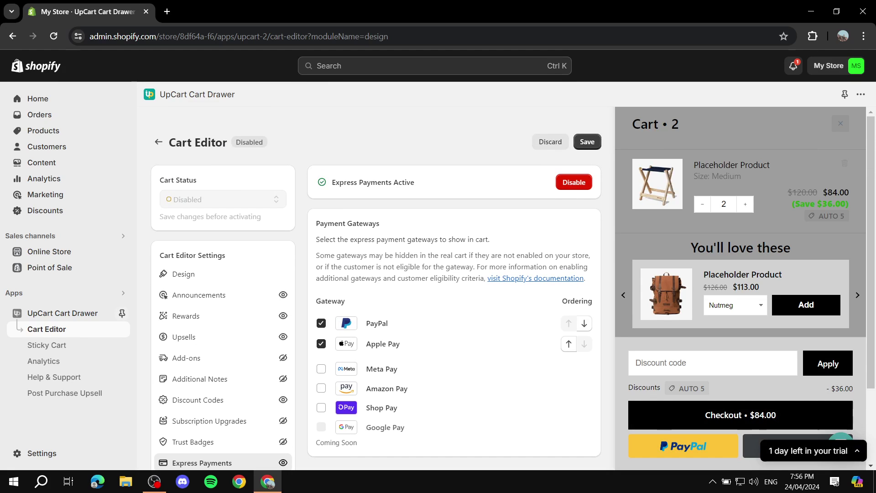
{"action": "scroll", "coordinate": [223, 422], "scroll_direction": "down", "scroll_amount": 1}
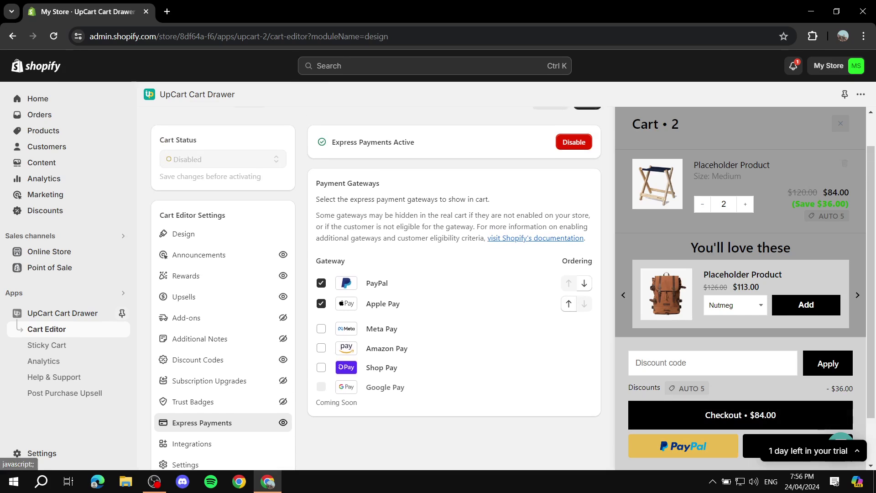
{"action": "scroll", "coordinate": [375, 287], "scroll_direction": "up", "scroll_amount": 1}
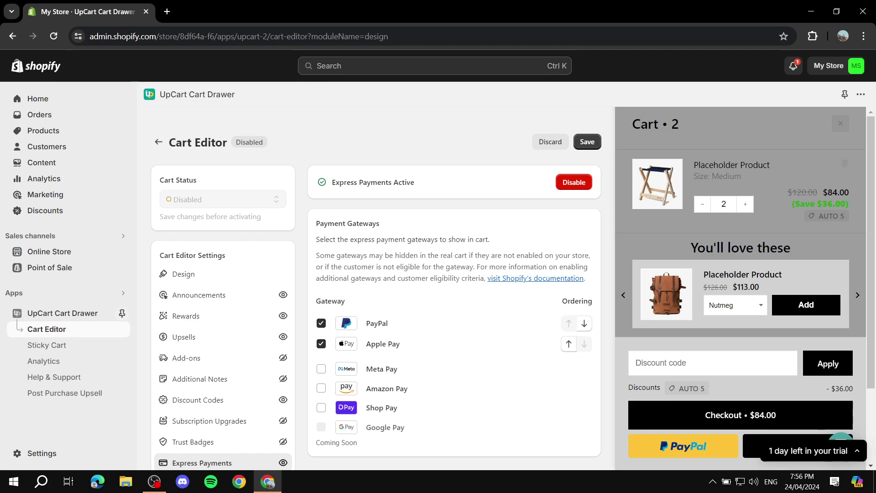
Look through the cart editor's general settings, keep Slide from right as the cart position, and save the cart changes.
{"action": "scroll", "coordinate": [224, 386], "scroll_direction": "down", "scroll_amount": 3}
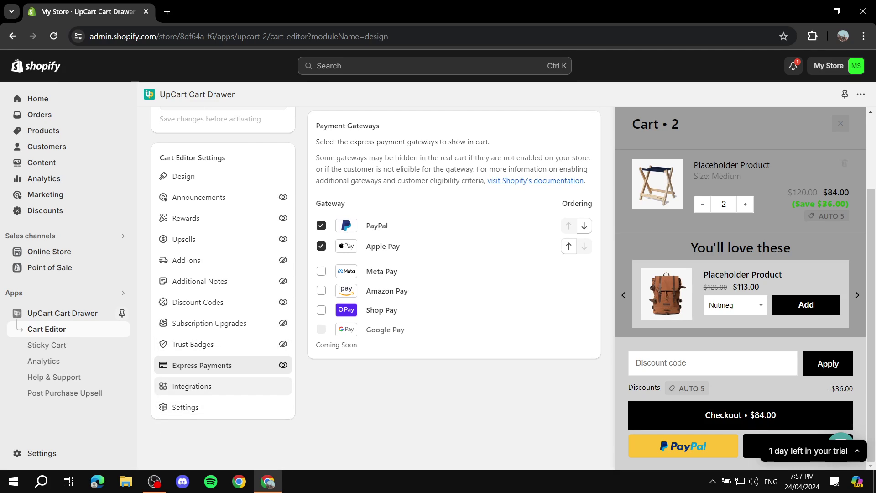
{"action": "left_click", "coordinate": [223, 407]}
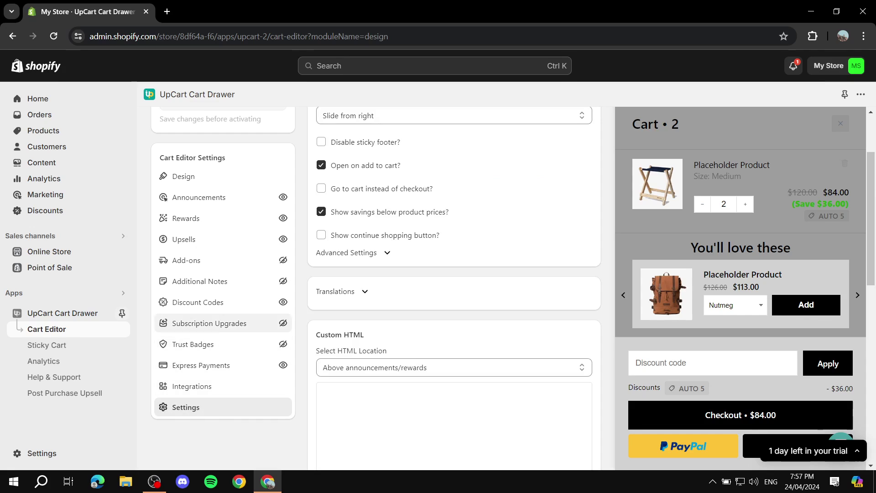
{"action": "scroll", "coordinate": [224, 324], "scroll_direction": "up", "scroll_amount": 3}
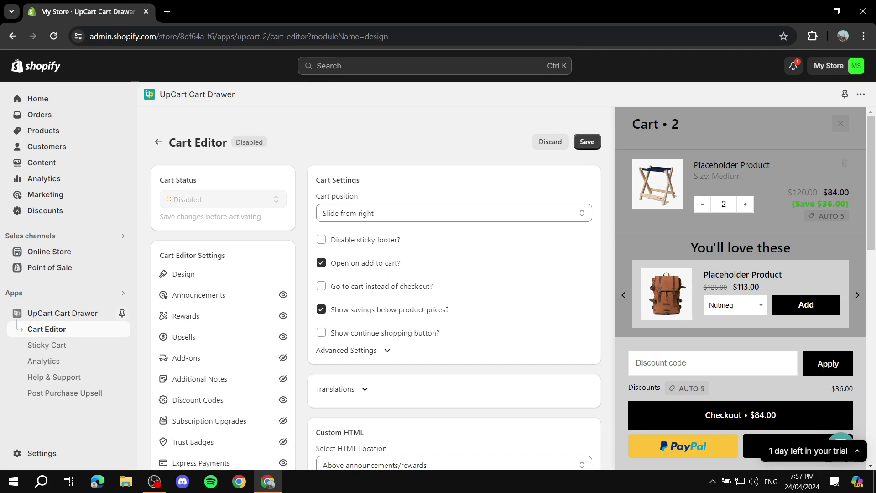
{"action": "scroll", "coordinate": [224, 328], "scroll_direction": "down", "scroll_amount": 2}
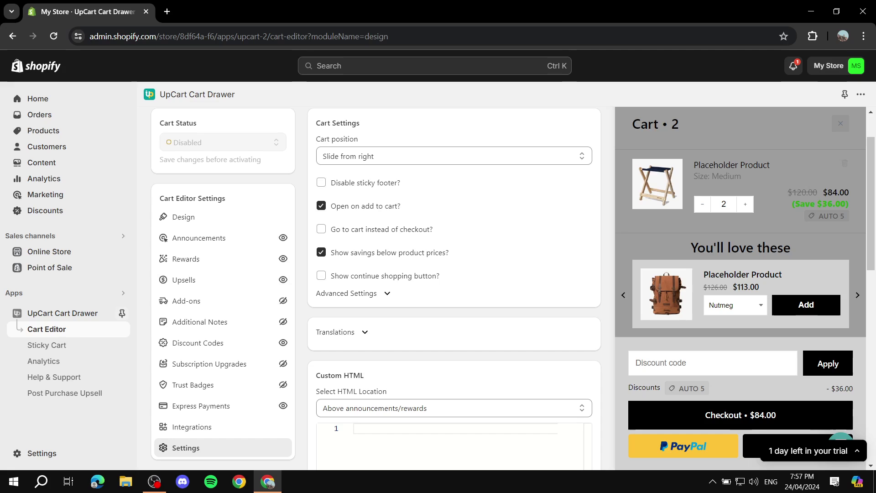
{"action": "left_click", "coordinate": [454, 156]}
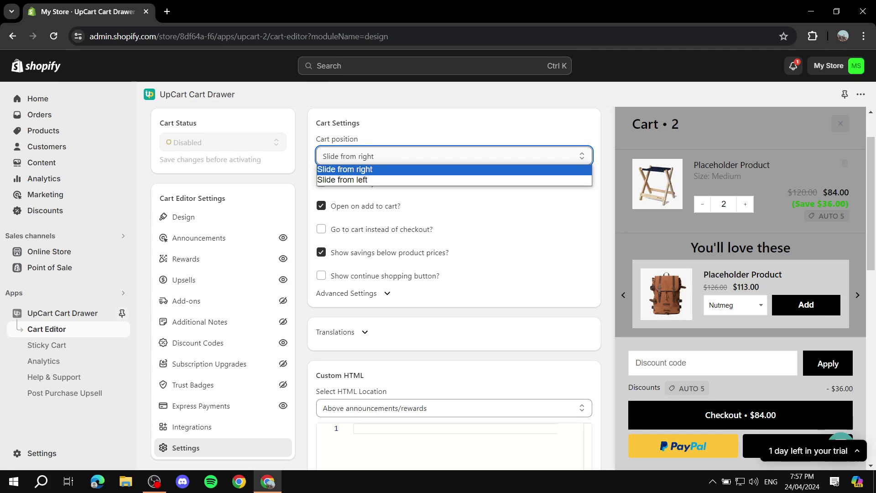
{"action": "left_click", "coordinate": [344, 169]}
{"action": "scroll", "coordinate": [454, 287], "scroll_direction": "down", "scroll_amount": 2}
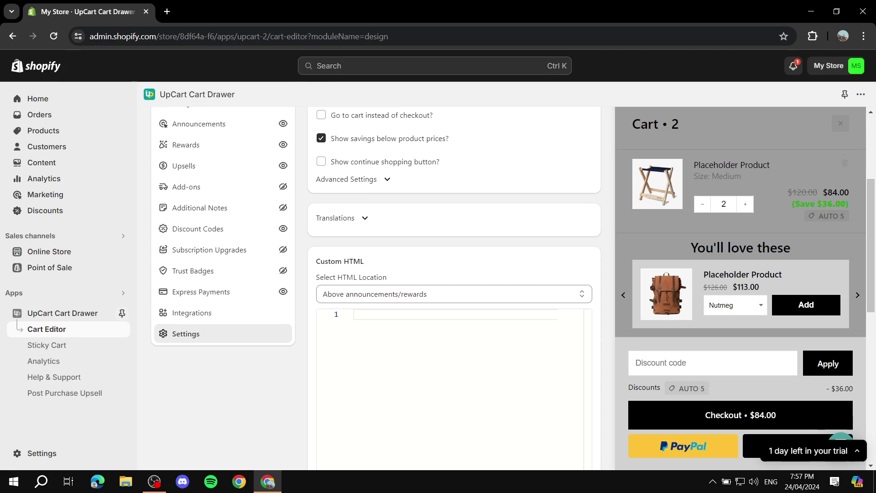
{"action": "scroll", "coordinate": [454, 287], "scroll_direction": "up", "scroll_amount": 2}
{"action": "scroll", "coordinate": [454, 283], "scroll_direction": "up", "scroll_amount": 2}
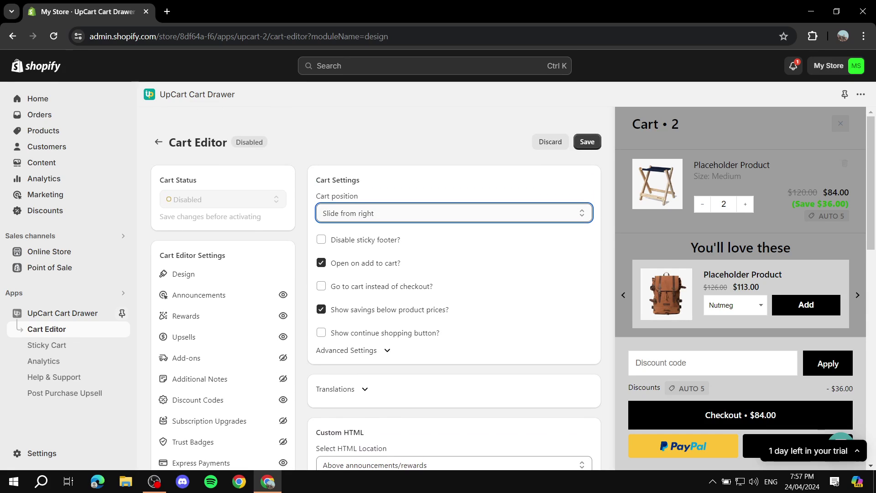
{"action": "left_click", "coordinate": [587, 142]}
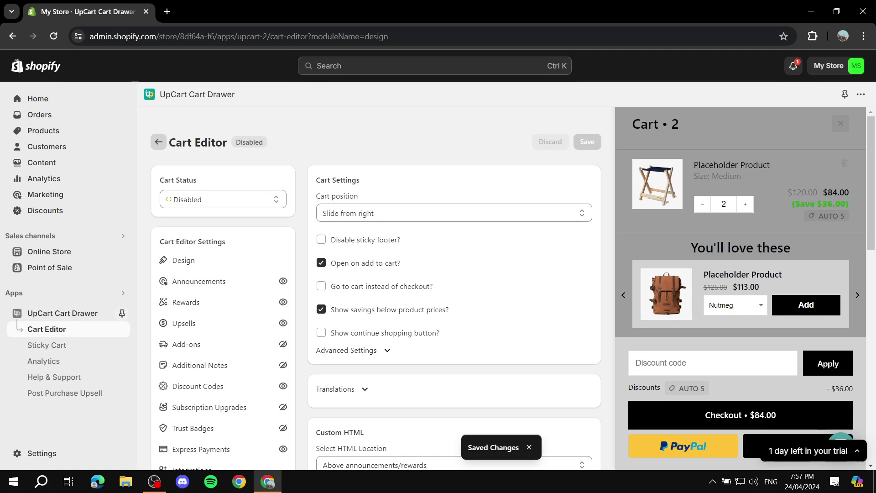
Leave the cart editor, open the Sticky Cart settings and choose the shopping cart icon for the button.
{"action": "left_click", "coordinate": [158, 142]}
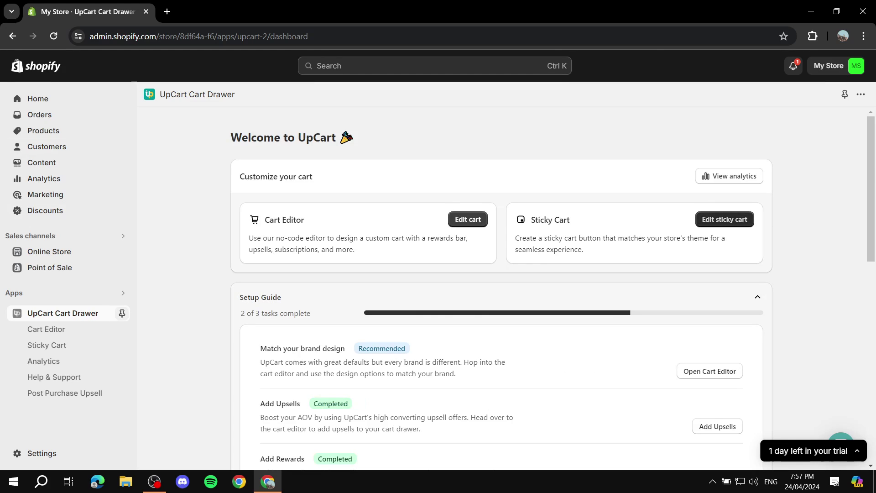
{"action": "left_click", "coordinate": [725, 219]}
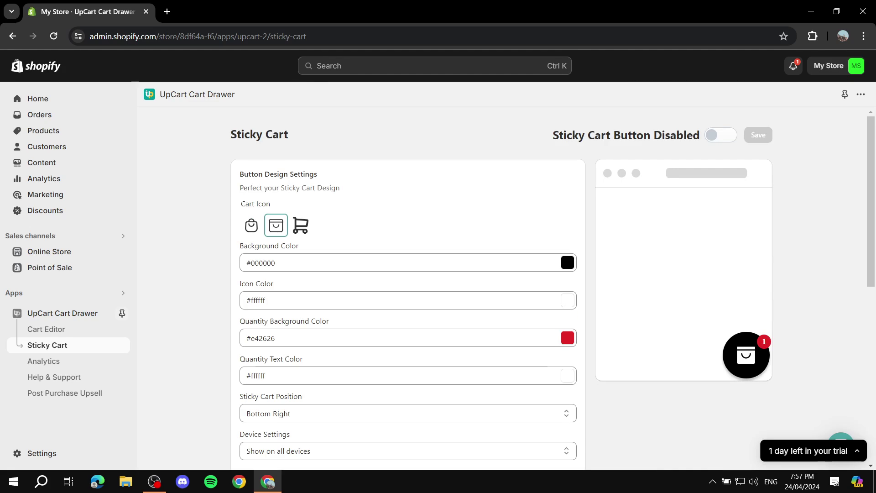
{"action": "left_click", "coordinate": [300, 225]}
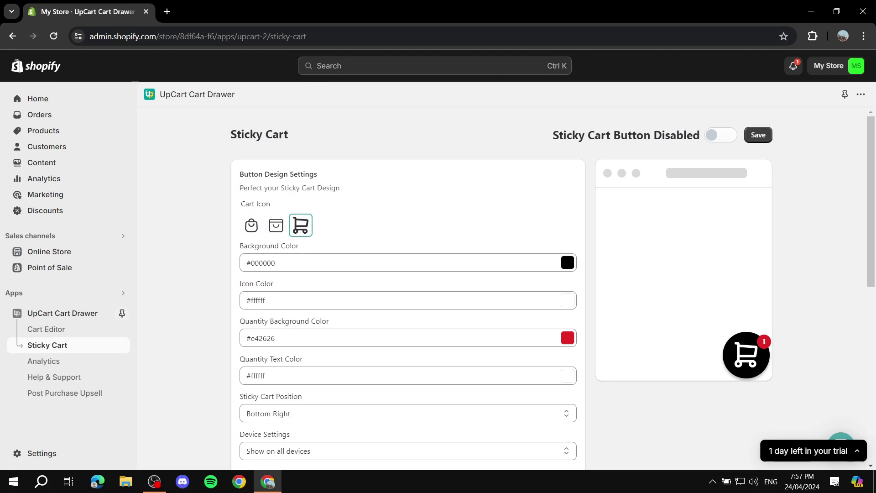
Set the sticky cart button's background color to #fafafa and its icon color to #000000.
{"action": "scroll", "coordinate": [438, 274], "scroll_direction": "down", "scroll_amount": 1}
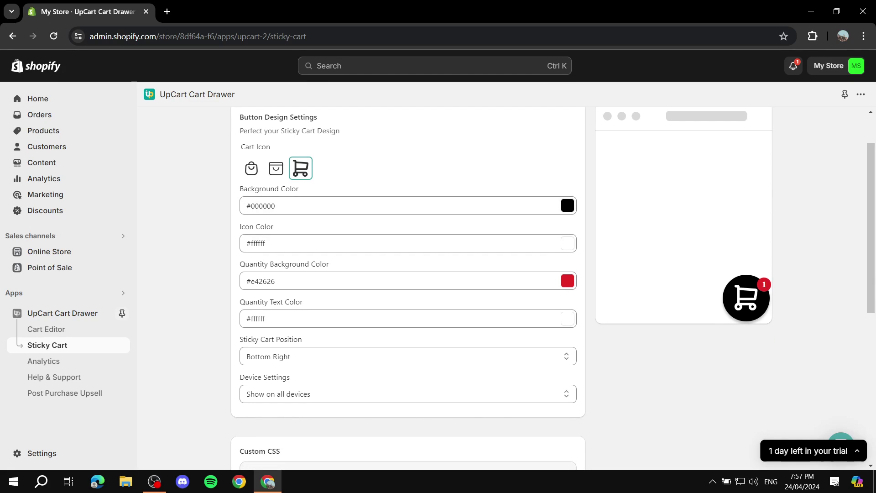
{"action": "left_click", "coordinate": [566, 205]}
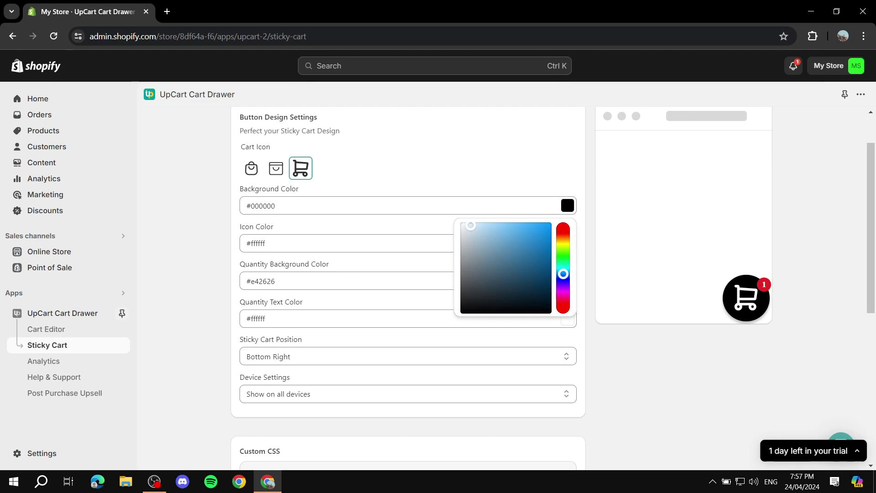
{"action": "left_click_drag", "start_coordinate": [471, 225], "coordinate": [460, 224]}
{"action": "left_click", "coordinate": [438, 228]}
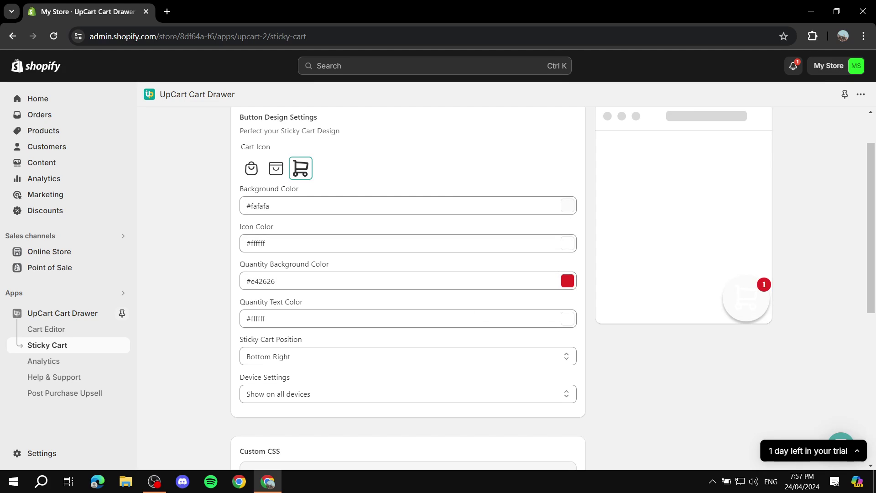
{"action": "left_click", "coordinate": [567, 243]}
{"action": "left_click", "coordinate": [475, 325]}
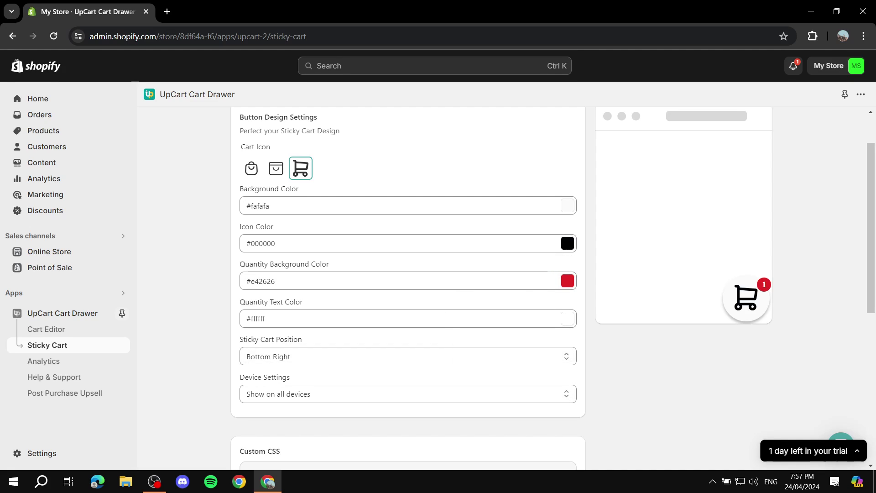
Set the sticky cart button's quantity background color to #df0000.
{"action": "left_click", "coordinate": [567, 280]}
{"action": "mouse_move", "coordinate": [546, 324]}
{"action": "left_mouse_down"}
{"action": "mouse_move", "coordinate": [551, 354]}
{"action": "mouse_move", "coordinate": [534, 308]}
{"action": "left_mouse_up"}
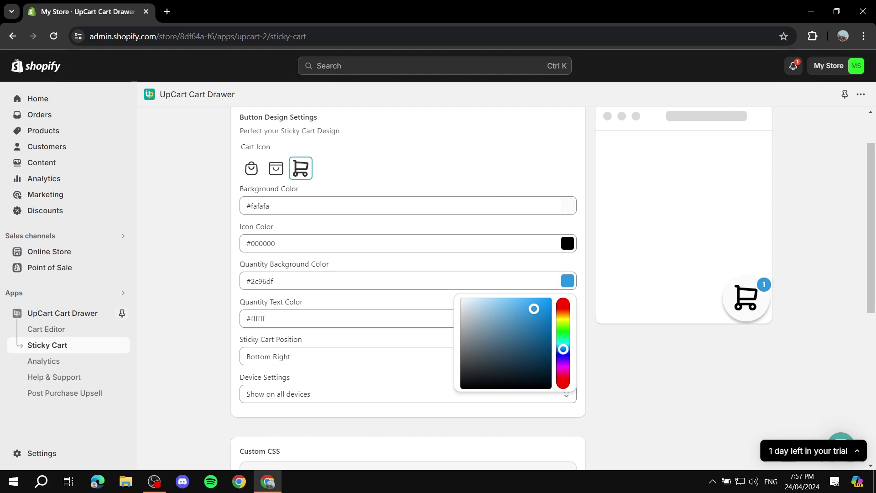
{"action": "mouse_move", "coordinate": [563, 349]}
{"action": "left_mouse_down"}
{"action": "mouse_move", "coordinate": [563, 305]}
{"action": "mouse_move", "coordinate": [539, 333]}
{"action": "mouse_move", "coordinate": [551, 309]}
{"action": "left_mouse_up"}
{"action": "key", "text": "Escape"}
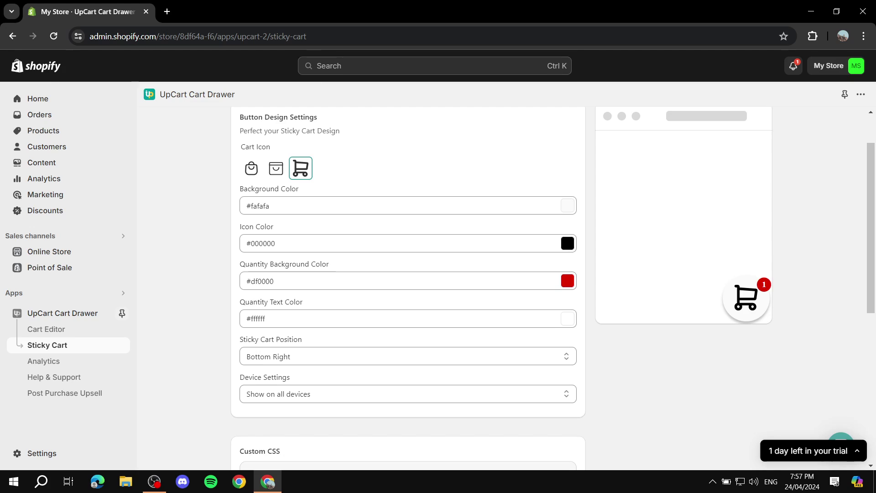
Enable the sticky cart button and save the Sticky Cart settings.
{"action": "scroll", "coordinate": [407, 185], "scroll_direction": "down", "scroll_amount": 3}
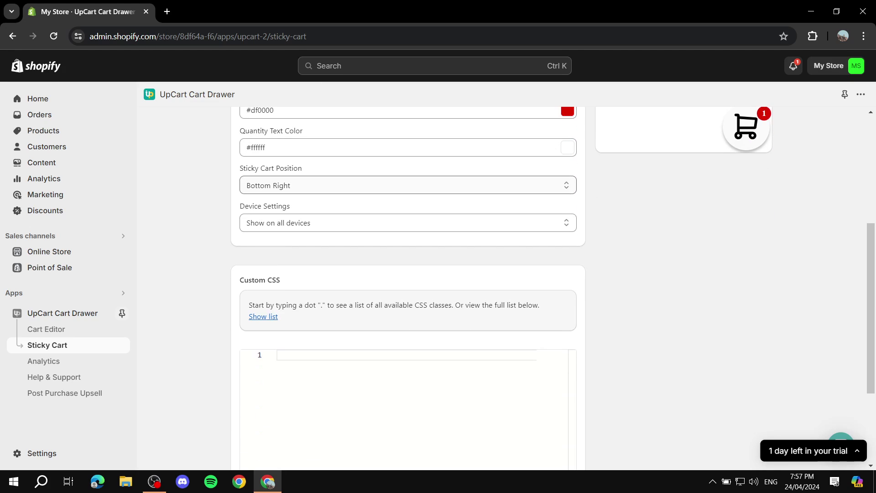
{"action": "scroll", "coordinate": [566, 97], "scroll_direction": "up", "scroll_amount": 5}
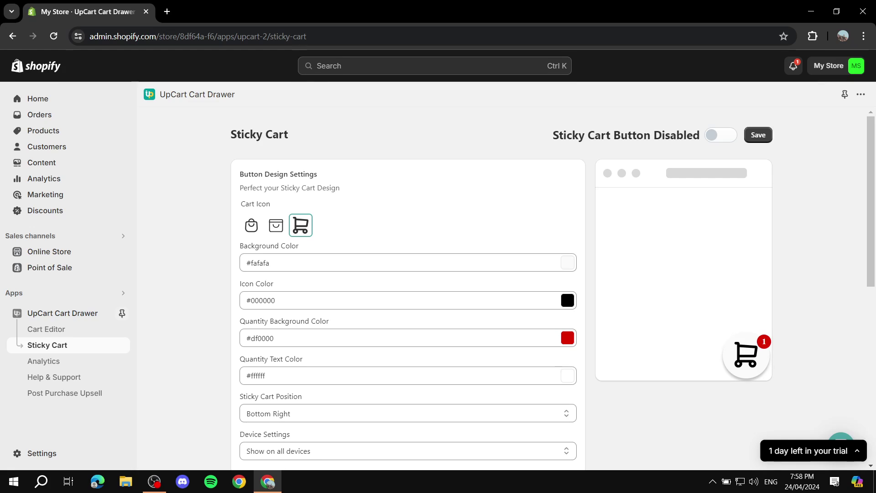
{"action": "left_click", "coordinate": [720, 135]}
{"action": "left_click", "coordinate": [758, 135]}
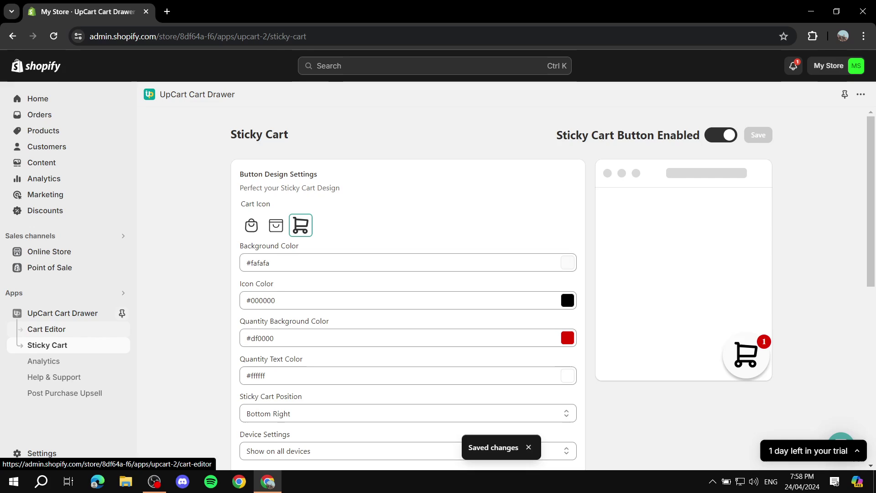
Open the Cart Editor, switch the cart status to Active and proceed to the compatibility test.
{"action": "left_click", "coordinate": [47, 329]}
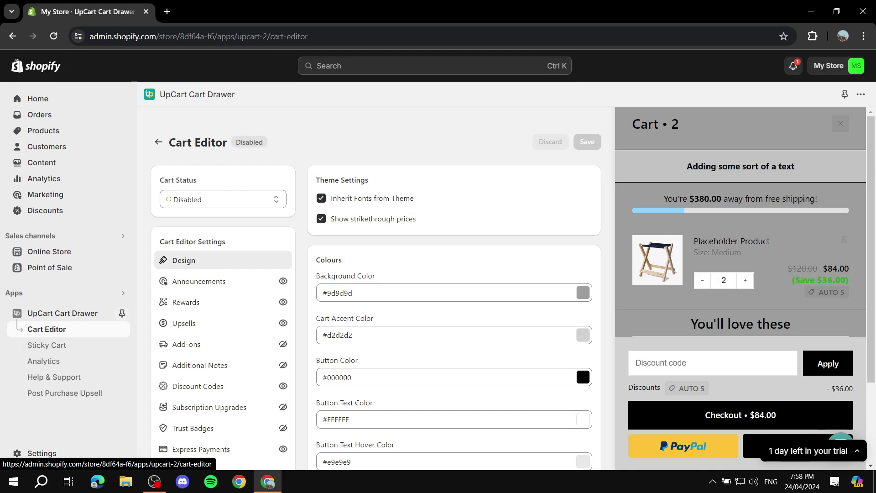
{"action": "left_click", "coordinate": [223, 198]}
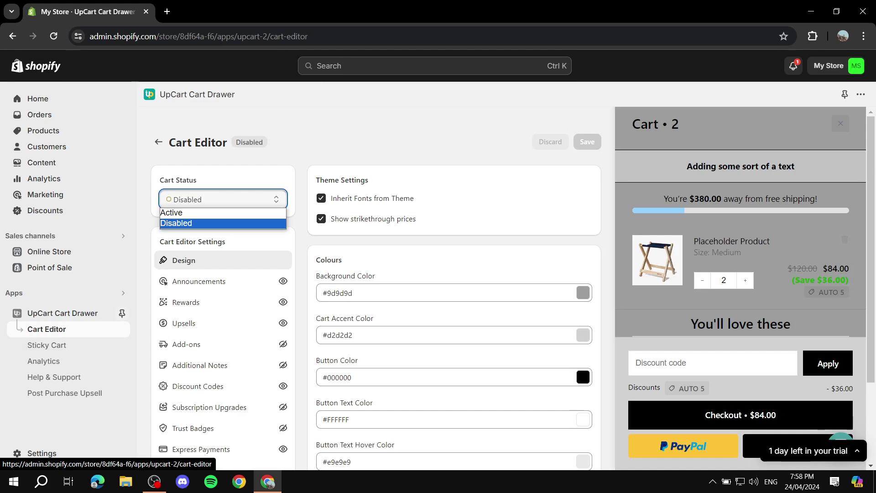
{"action": "left_click", "coordinate": [223, 212]}
{"action": "left_click", "coordinate": [654, 432]}
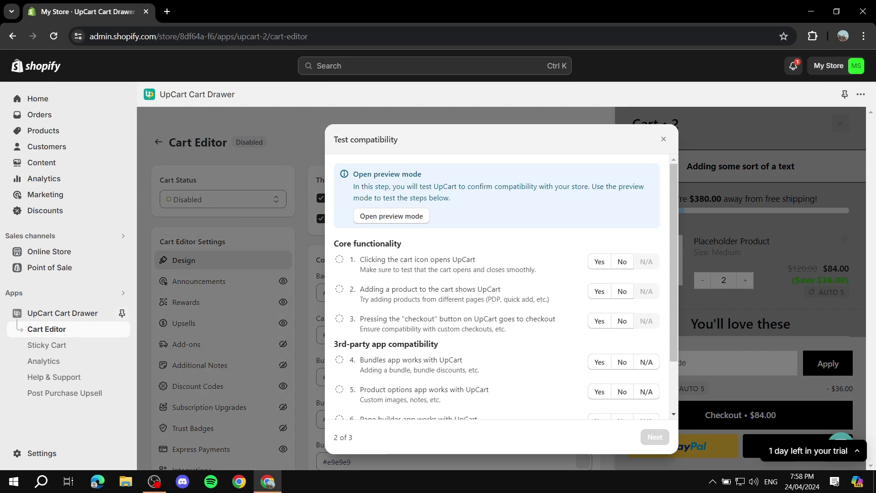
Answer Yes to all seven UpCart compatibility checks and finish activating the cart.
{"action": "scroll", "coordinate": [498, 286], "scroll_direction": "down", "scroll_amount": 2}
{"action": "left_click", "coordinate": [600, 197]}
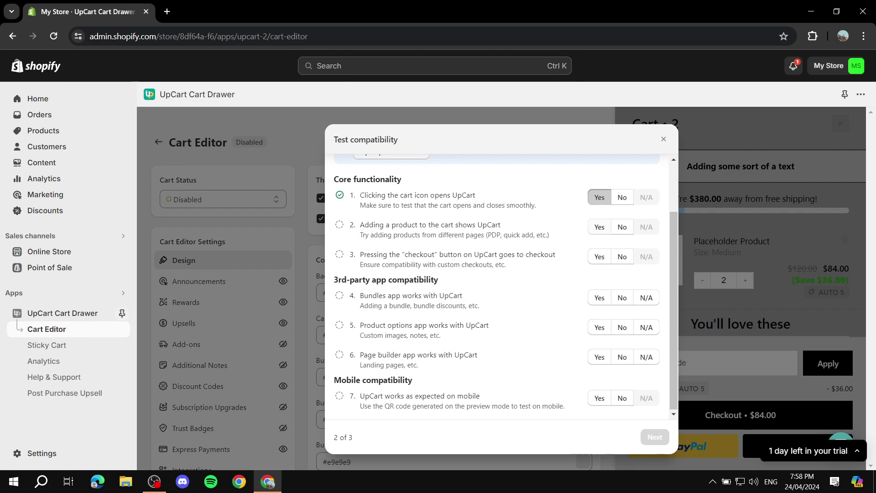
{"action": "left_click", "coordinate": [600, 227]}
{"action": "left_click", "coordinate": [599, 256]}
{"action": "left_click", "coordinate": [600, 297]}
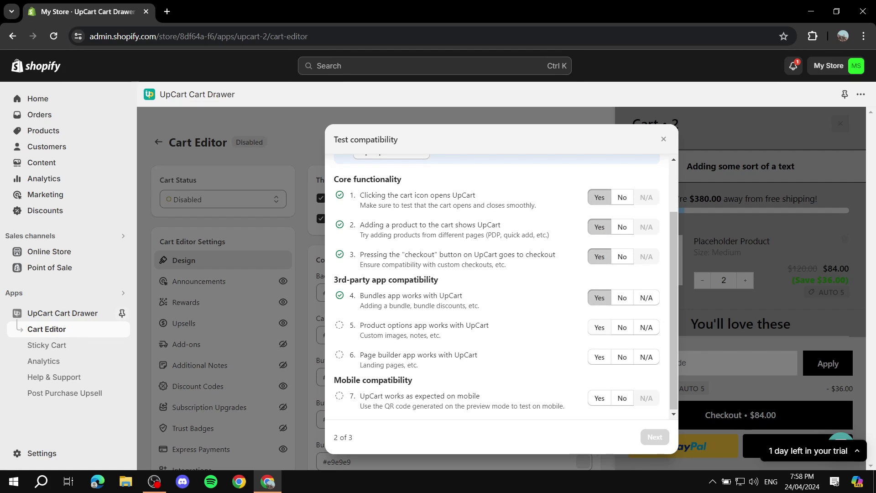
{"action": "left_click", "coordinate": [599, 327]}
{"action": "left_click", "coordinate": [599, 357]}
{"action": "left_click", "coordinate": [599, 398]}
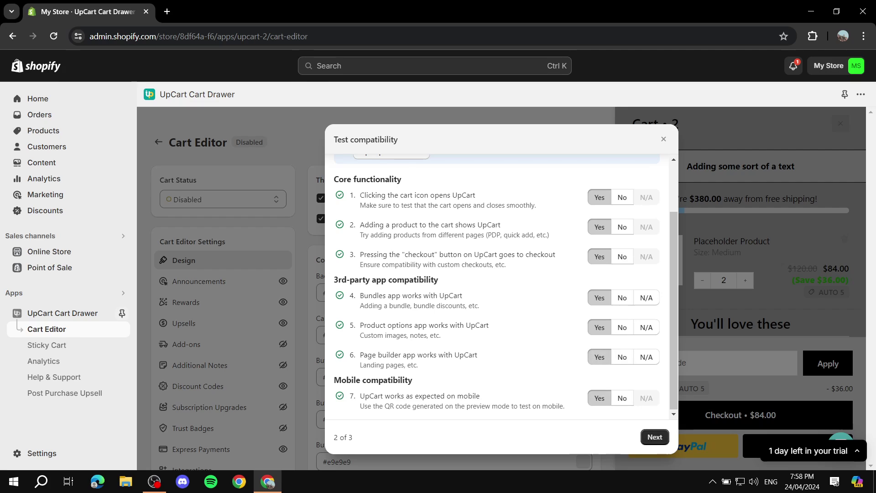
{"action": "left_click", "coordinate": [655, 437]}
{"action": "left_click", "coordinate": [532, 311]}
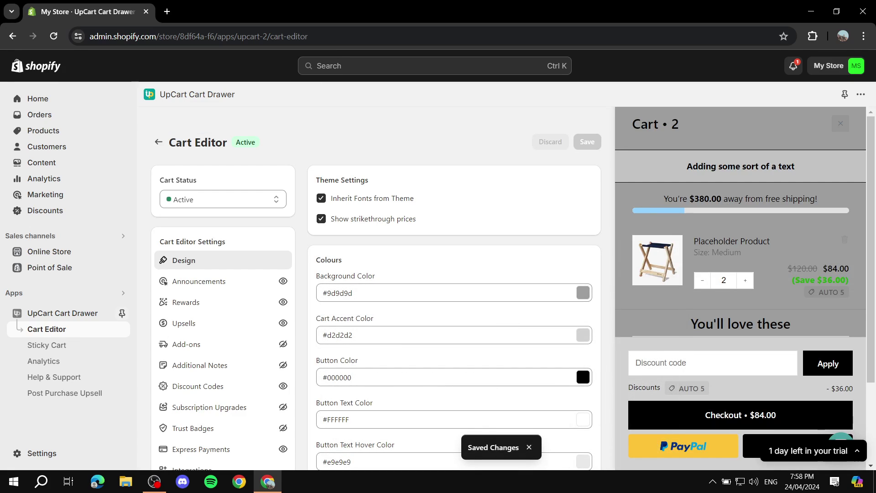
Review the activated cart's design settings and the UpCart dashboard's customization, setup guide and growth sections.
{"action": "scroll", "coordinate": [454, 287], "scroll_direction": "down", "scroll_amount": 2}
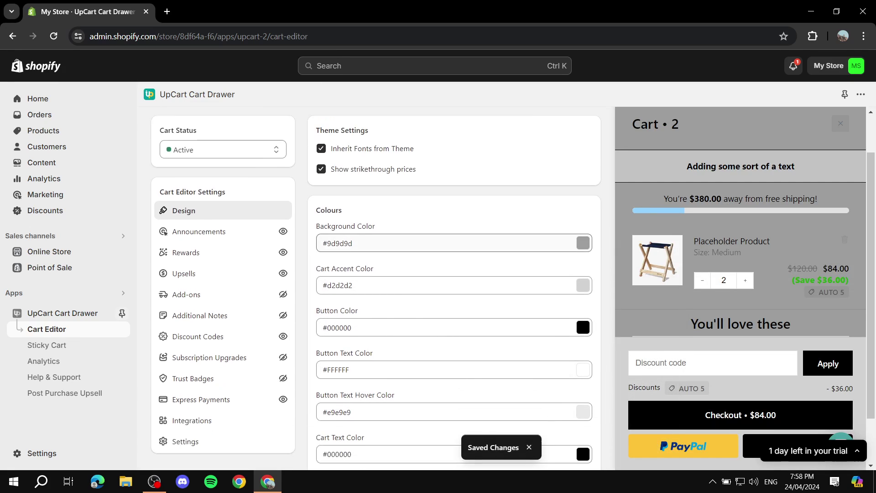
{"action": "scroll", "coordinate": [454, 288], "scroll_direction": "up", "scroll_amount": 2}
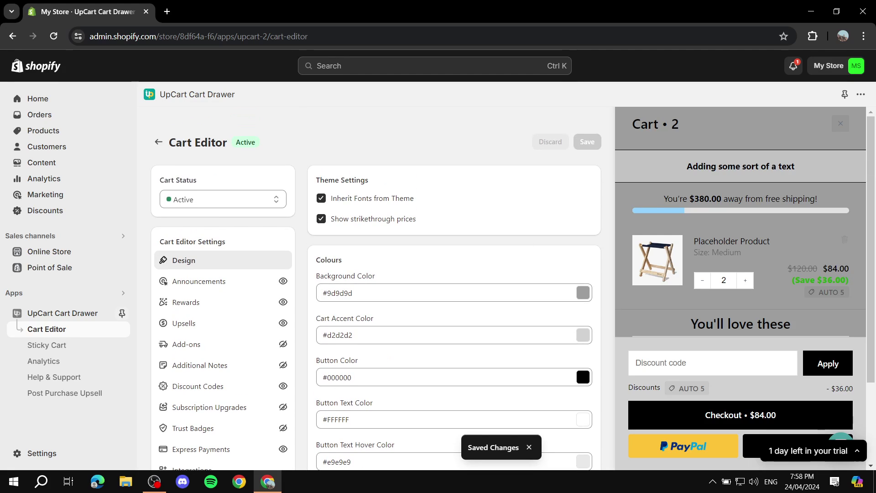
{"action": "left_click", "coordinate": [158, 142]}
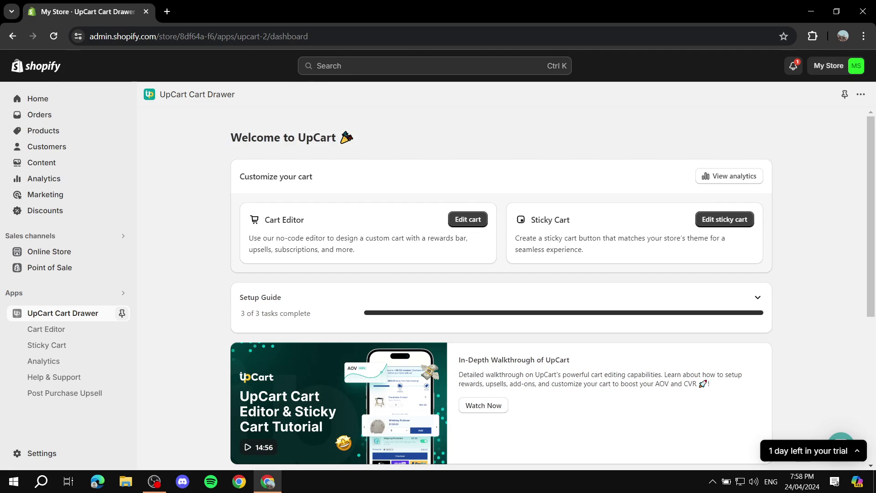
{"action": "left_click_drag", "start_coordinate": [274, 220], "coordinate": [304, 220]}
{"action": "left_click", "coordinate": [467, 219]}
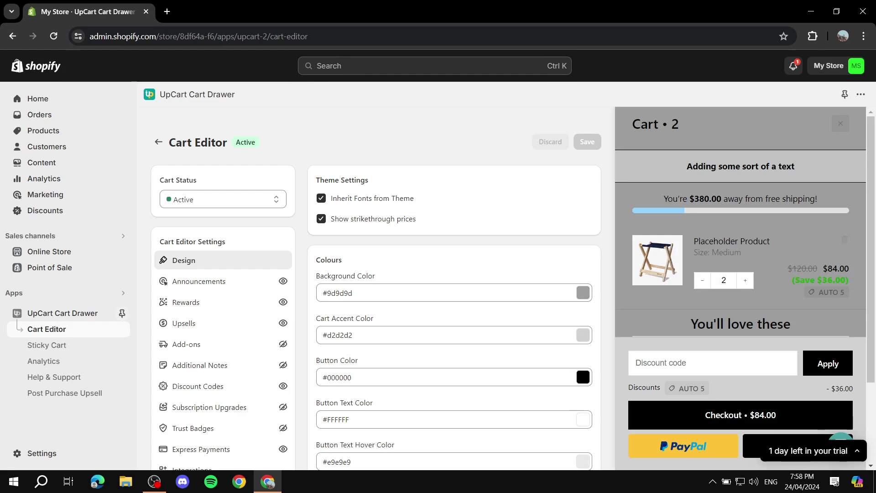
{"action": "scroll", "coordinate": [222, 173], "scroll_direction": "down", "scroll_amount": 3}
{"action": "scroll", "coordinate": [222, 172], "scroll_direction": "up", "scroll_amount": 3}
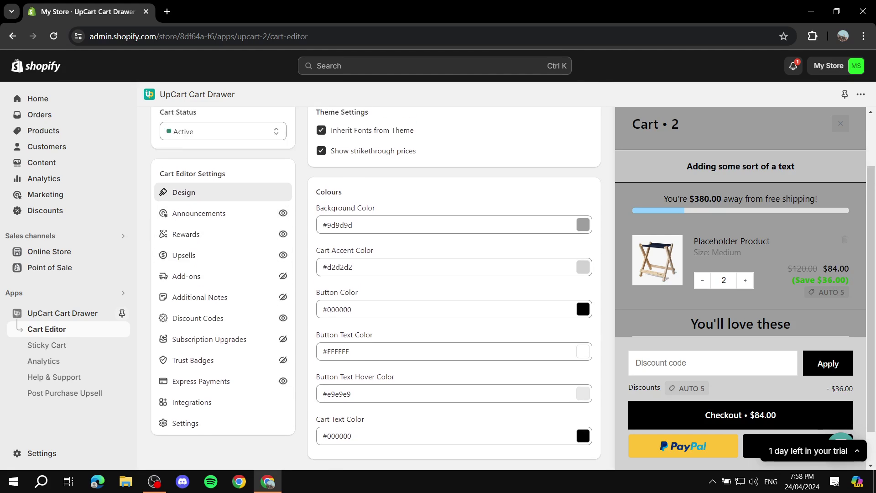
{"action": "left_click", "coordinate": [158, 141]}
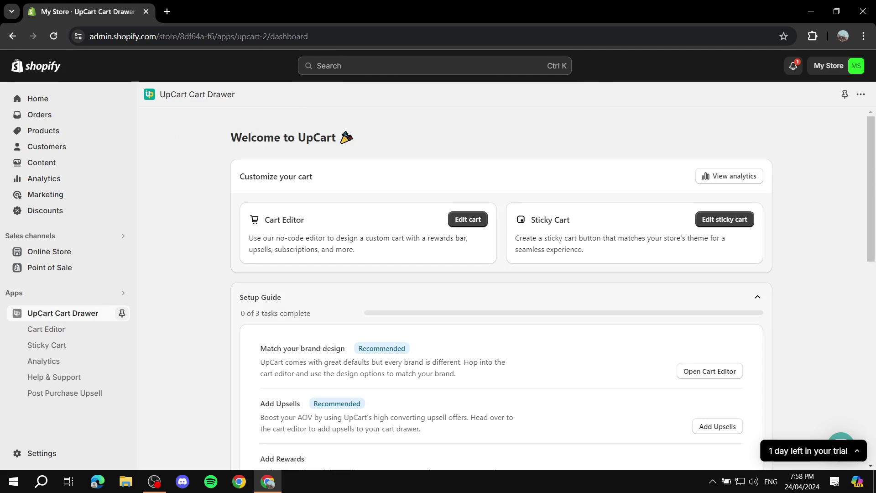
{"action": "scroll", "coordinate": [501, 283], "scroll_direction": "down", "scroll_amount": 6}
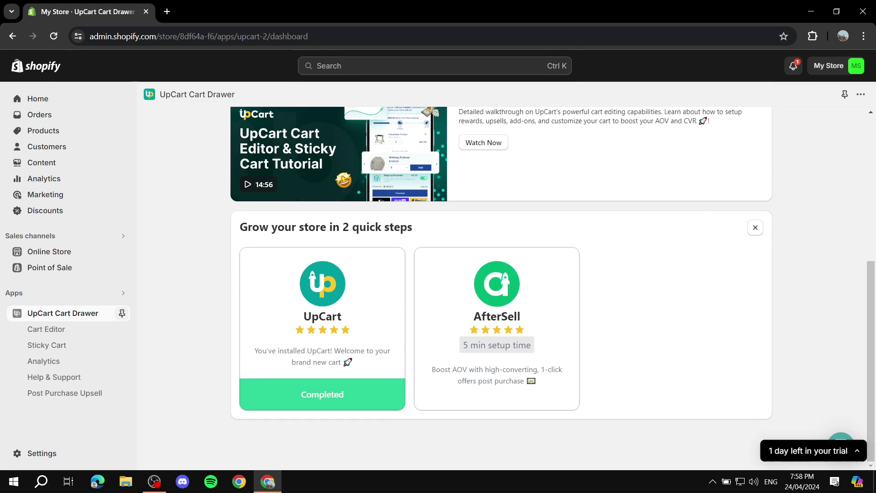
{"action": "scroll", "coordinate": [501, 286], "scroll_direction": "up", "scroll_amount": 6}
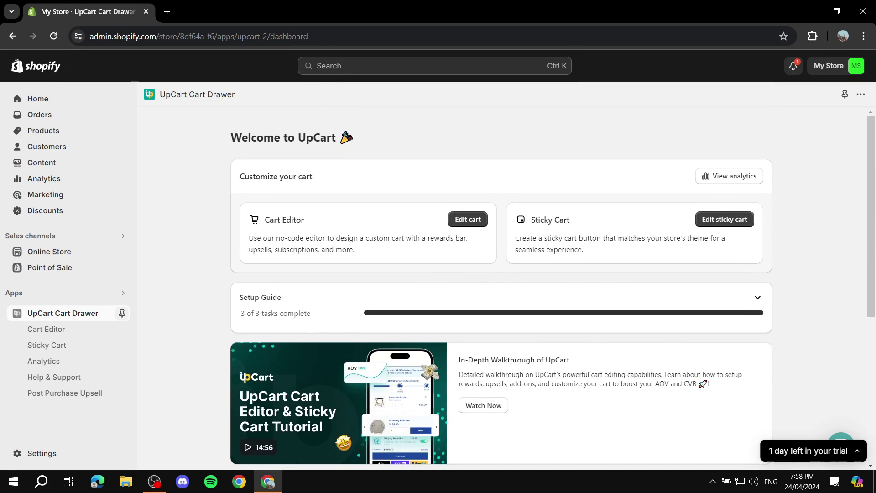